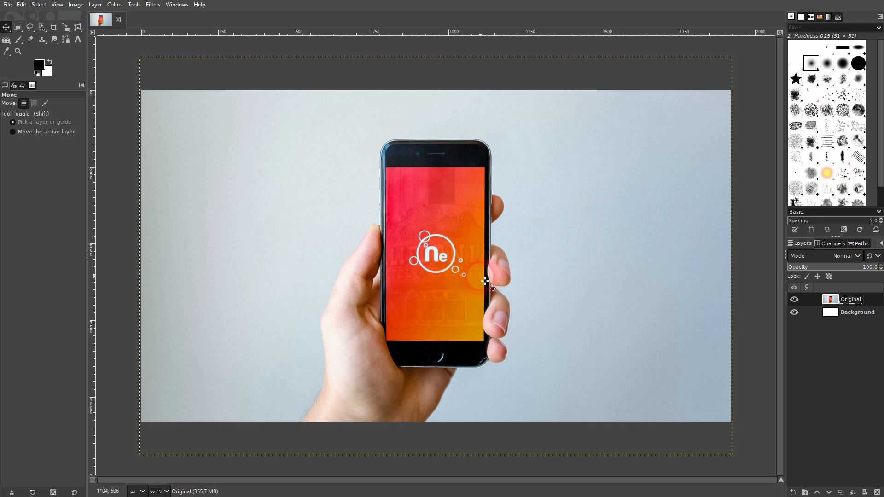
# - Create a 1920 × 1080 px layer named gradient, filled with transparency, above the Original layer
pyautogui.click(804, 491)
pyautogui.click(717, 298)
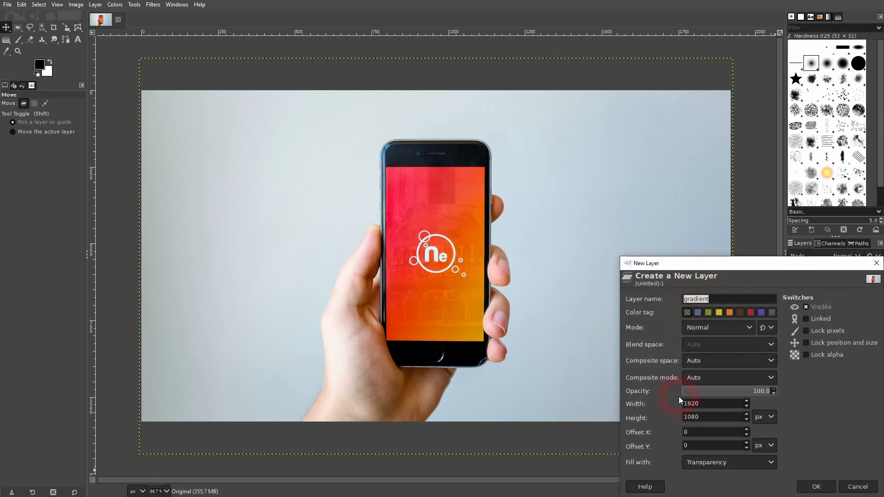
pyautogui.click(733, 468)
pyautogui.click(720, 442)
pyautogui.click(815, 487)
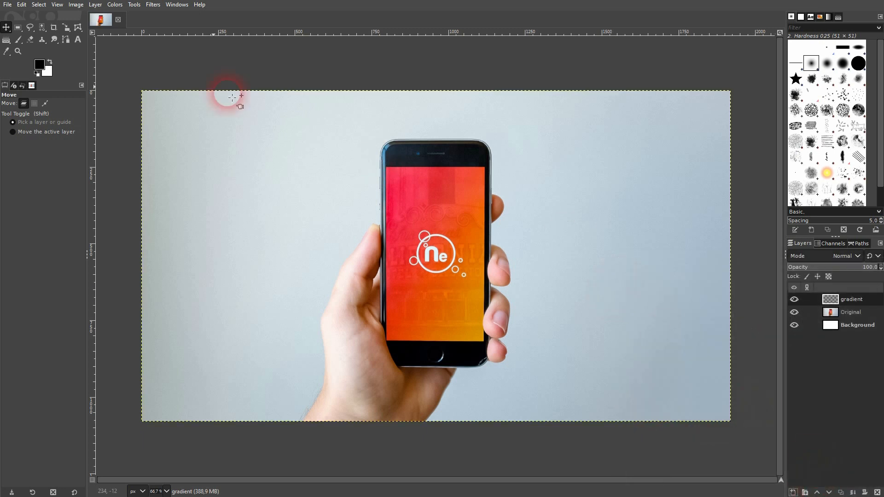
# - Activate the Gradient tool and choose the first FG to BG (HSV) gradient
pyautogui.moveTo(7, 42)
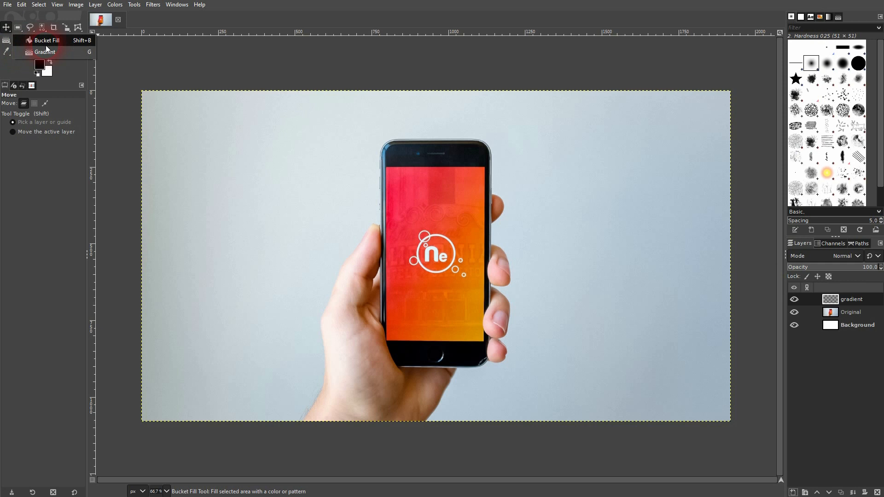
pyautogui.click(44, 44)
pyautogui.click(43, 52)
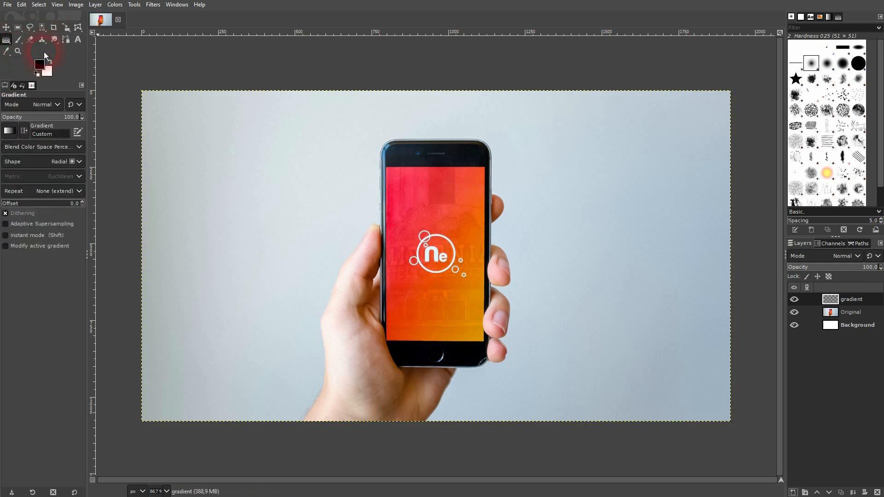
pyautogui.click(9, 131)
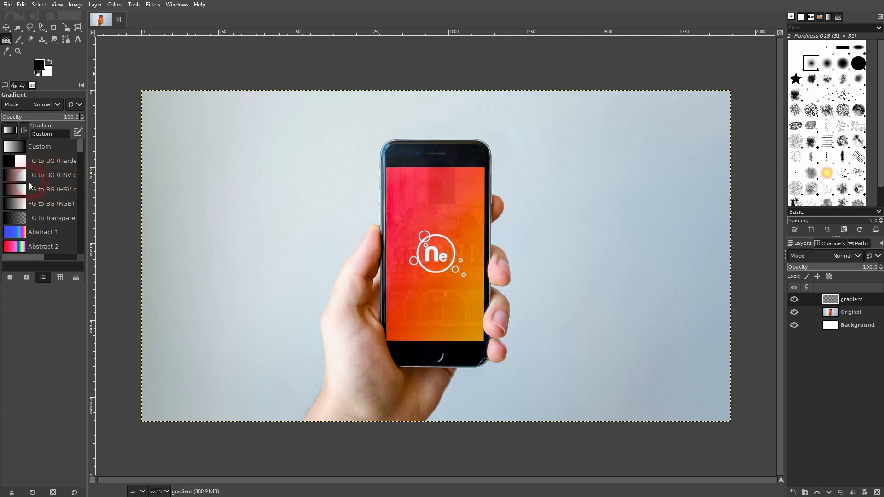
pyautogui.click(49, 176)
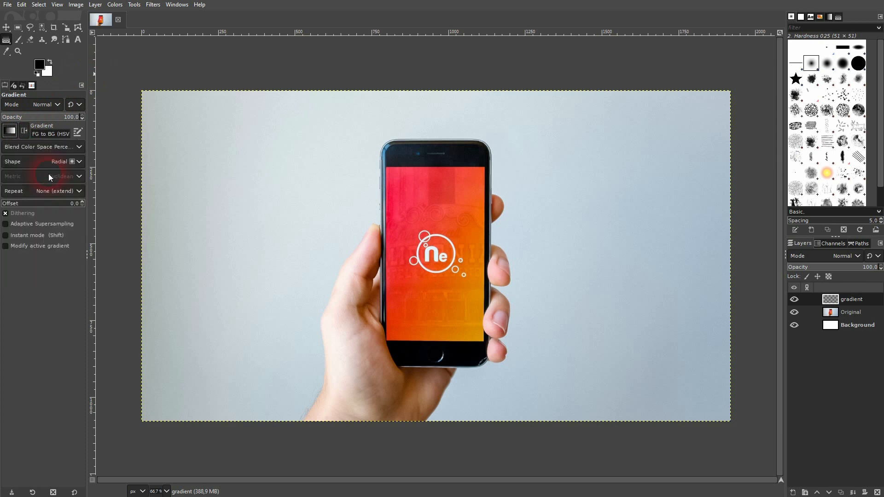
pyautogui.click(50, 61)
pyautogui.click(37, 73)
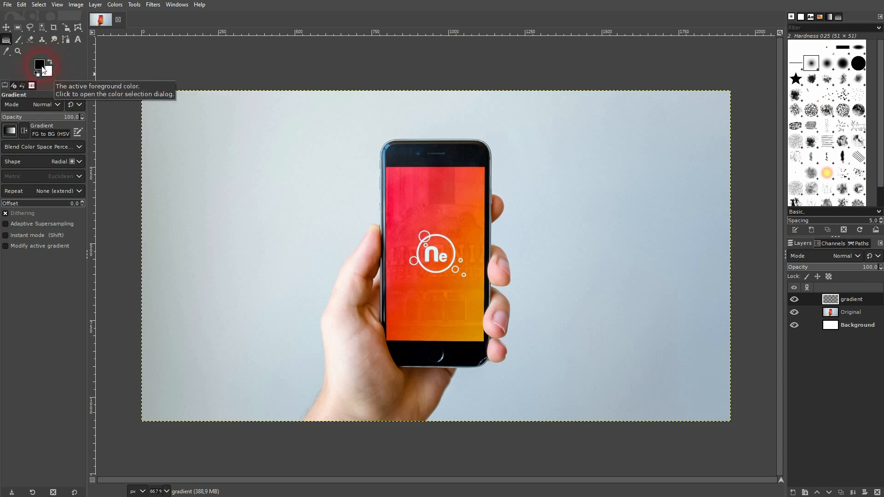
pyautogui.click(40, 66)
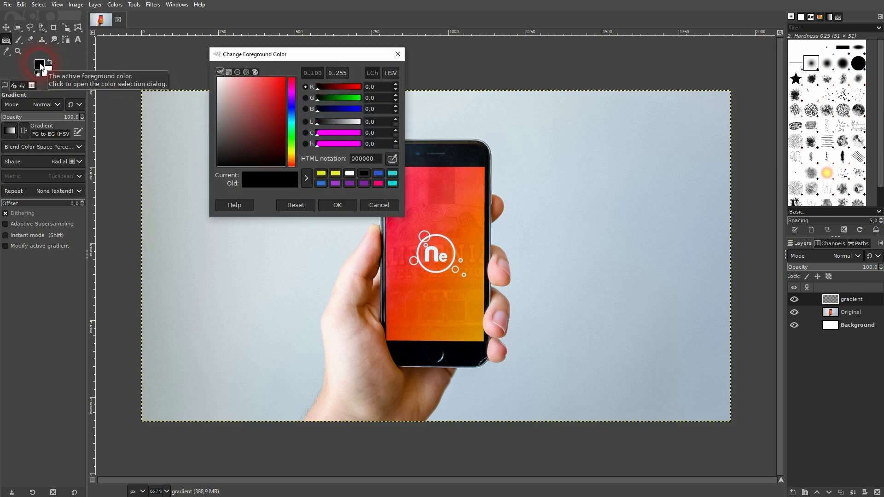
pyautogui.moveTo(245, 106); pyautogui.dragTo(352, 78)
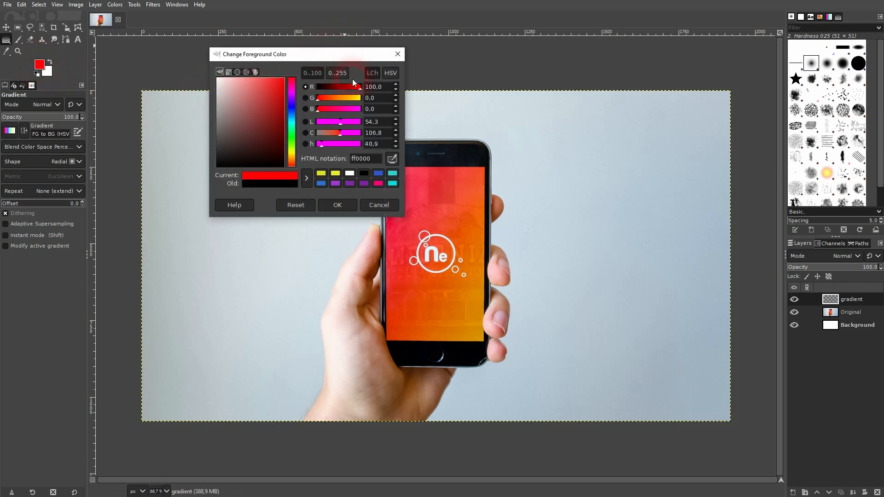
pyautogui.click(387, 206)
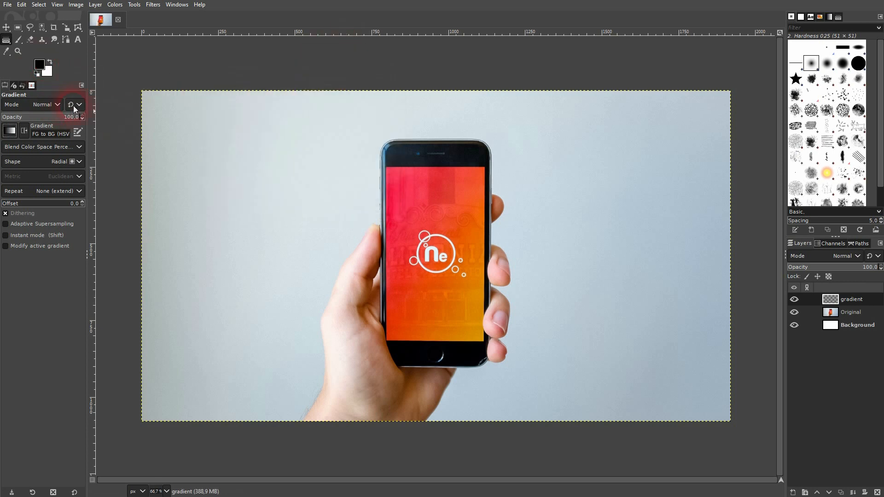
# - Draw a radial gradient about 538 px long from about (958, 532) near the image centre toward the upper-left corner
pyautogui.click(58, 159)
pyautogui.click(37, 196)
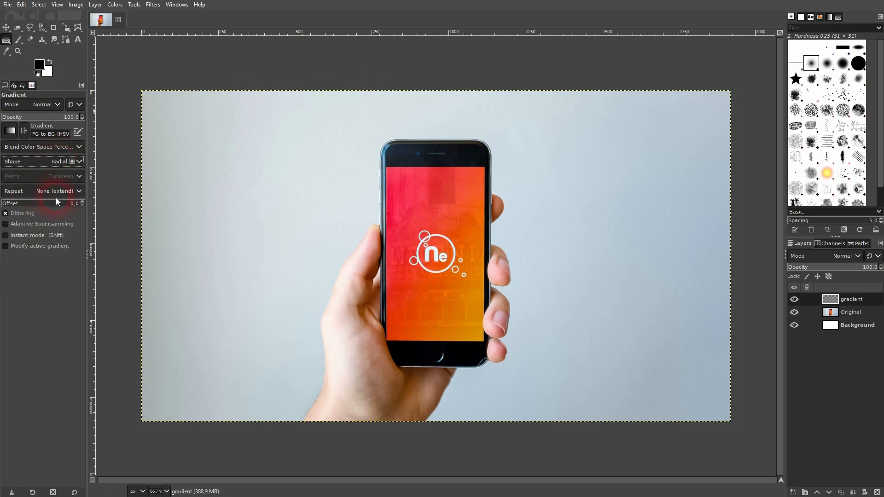
pyautogui.moveTo(436, 256); pyautogui.dragTo(284, 188)
pyautogui.moveTo(440, 258); pyautogui.dragTo(452, 259)
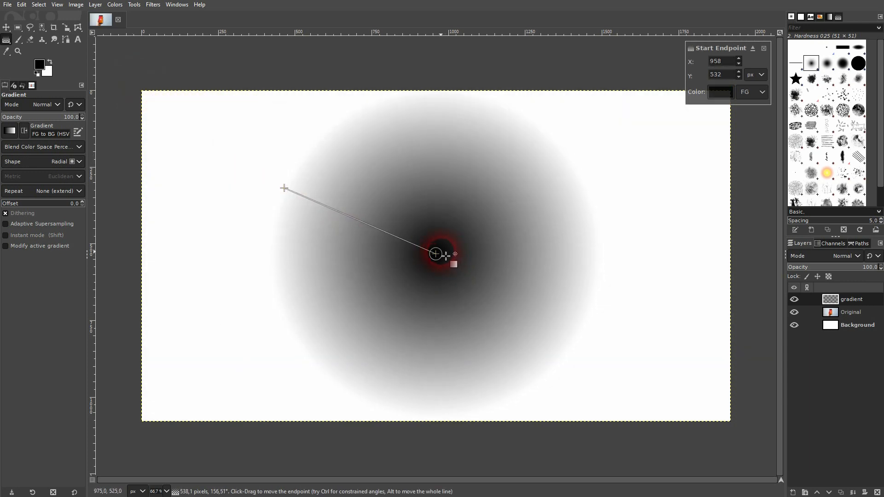
# - Recolour the gradient's start endpoint white and its end endpoint black
pyautogui.click(720, 92)
pyautogui.moveTo(659, 120); pyautogui.dragTo(593, 18)
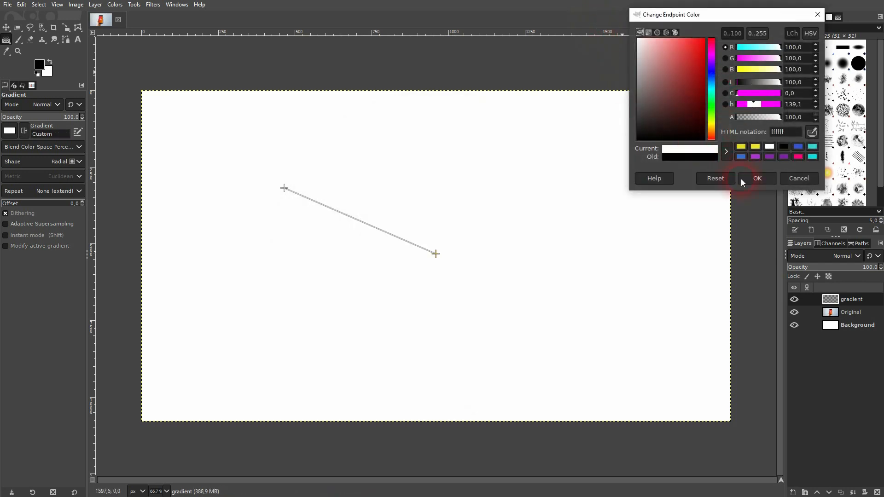
pyautogui.click(757, 178)
pyautogui.click(284, 188)
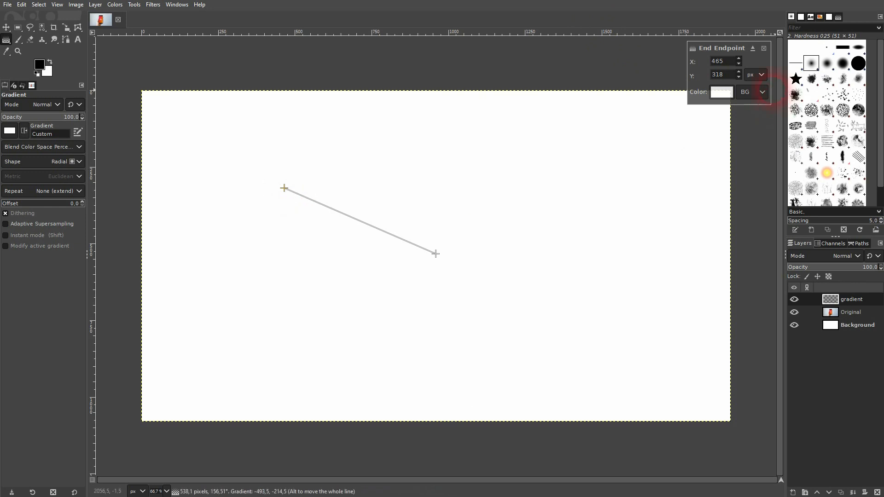
pyautogui.click(729, 93)
pyautogui.moveTo(645, 136); pyautogui.dragTo(586, 192)
pyautogui.click(762, 178)
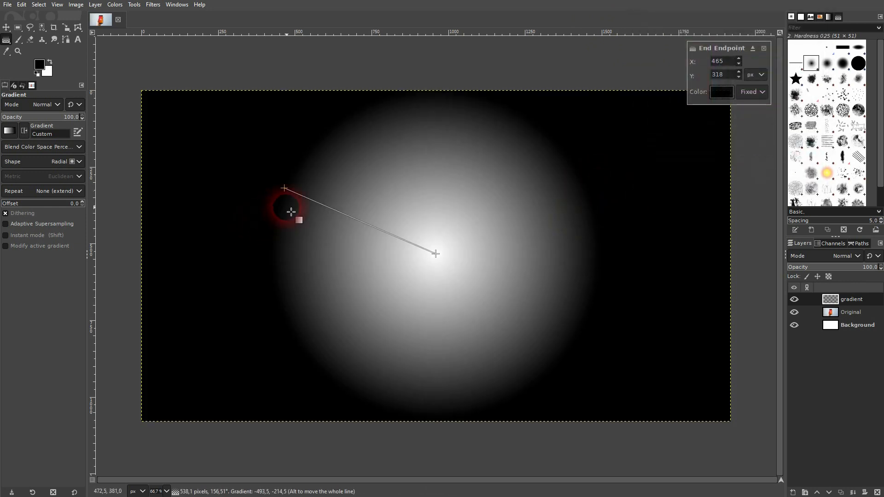
# - Extend the gradient's end endpoint to about (-624, -378) outside the canvas and shift its start endpoint to about (939, 513)
pyautogui.scroll(-1, 291, 212)
pyautogui.moveTo(286, 194); pyautogui.dragTo(165, 110)
pyautogui.scroll(-1, 262, 217)
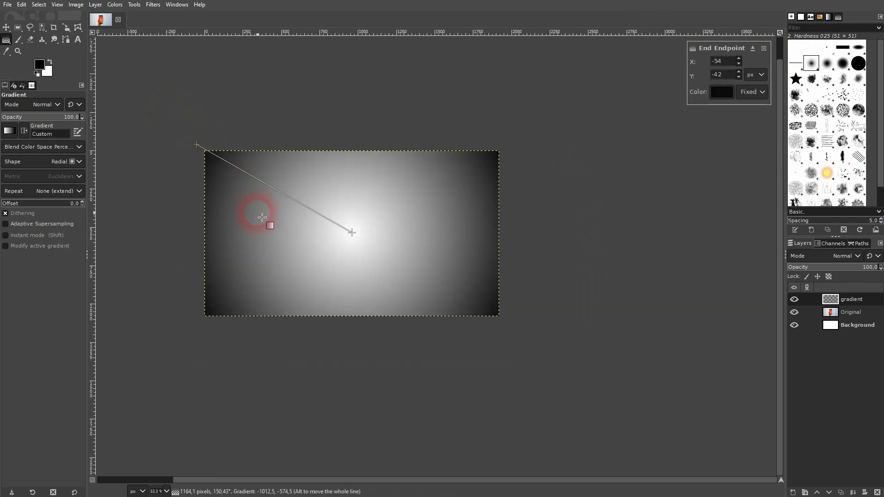
pyautogui.hscroll(-2, 270, 224)
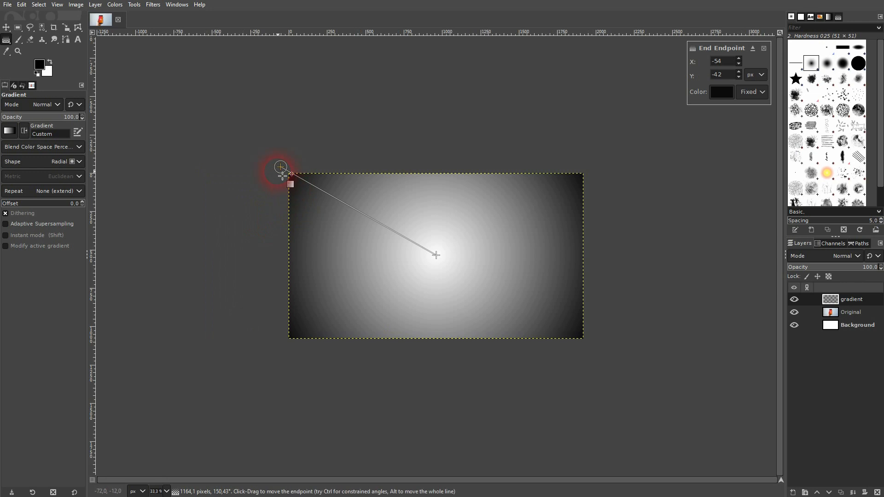
pyautogui.moveTo(281, 169); pyautogui.dragTo(262, 155)
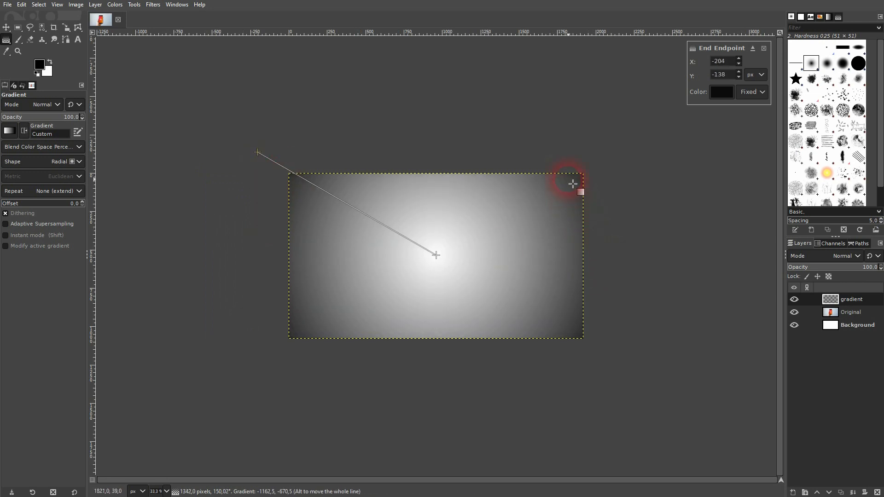
pyautogui.moveTo(259, 155); pyautogui.dragTo(263, 157)
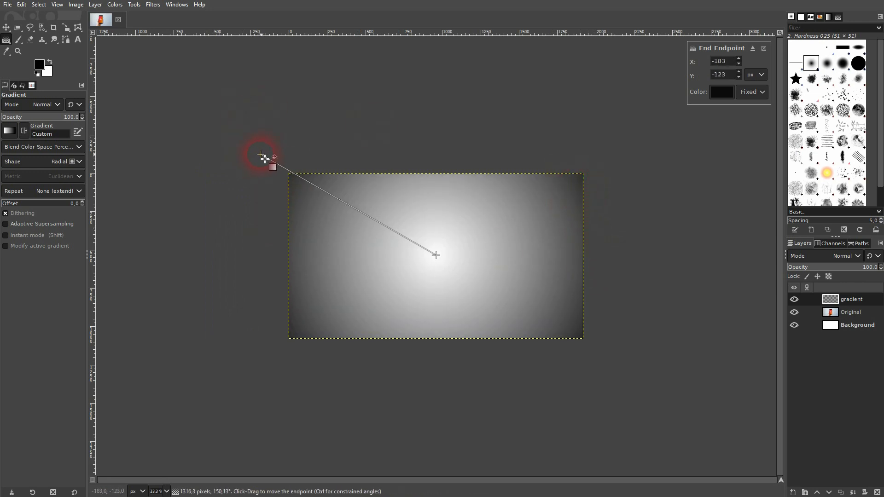
pyautogui.moveTo(203, 115); pyautogui.dragTo(197, 119)
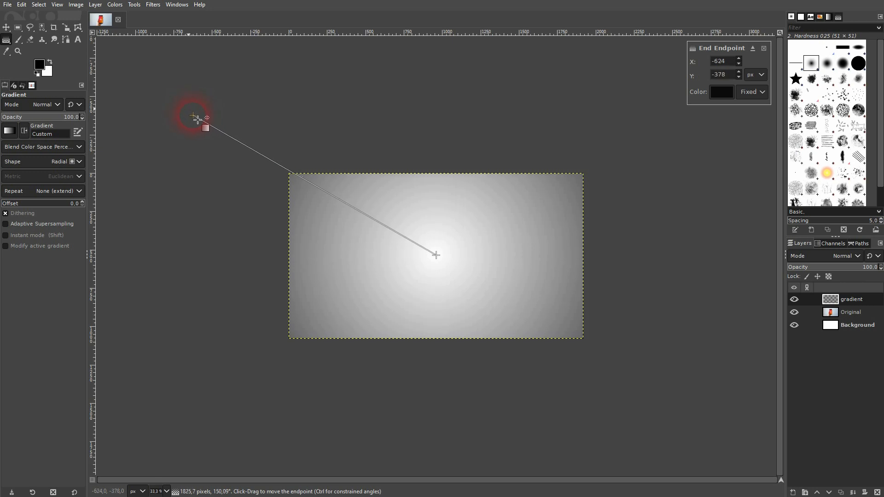
pyautogui.moveTo(436, 255); pyautogui.dragTo(433, 252)
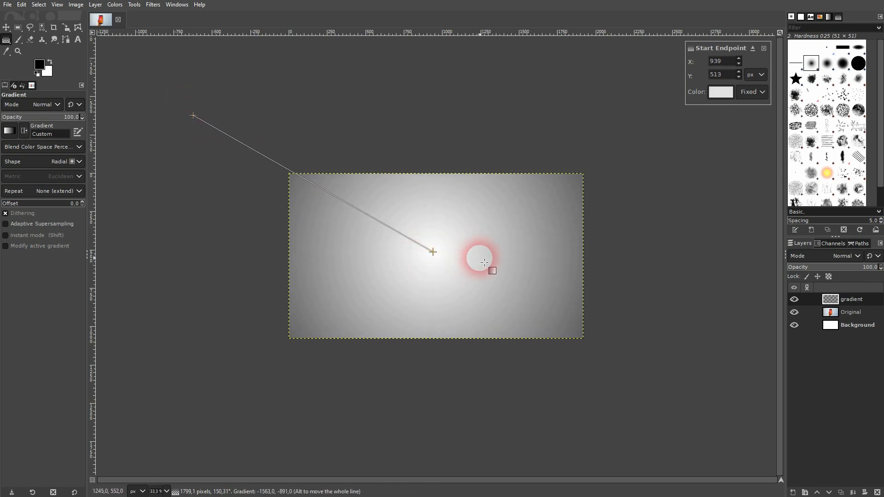
# - Raise the Original layer above the gradient layer
pyautogui.click(793, 300)
pyautogui.click(793, 300)
pyautogui.click(850, 312)
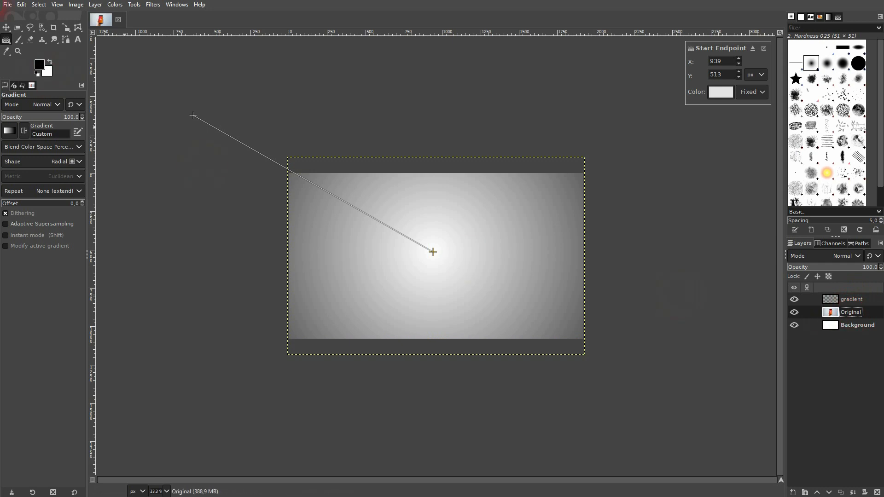
pyautogui.click(6, 28)
pyautogui.click(566, 310)
pyautogui.click(824, 490)
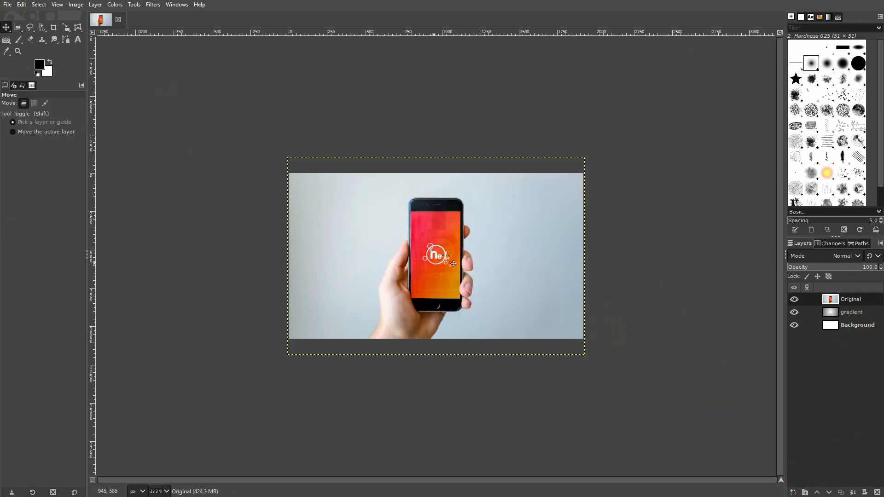
# - Start a path with the Paths tool below the wrist and trace the hand's left outline up to the base of the thumb
pyautogui.scroll(2, 427, 296)
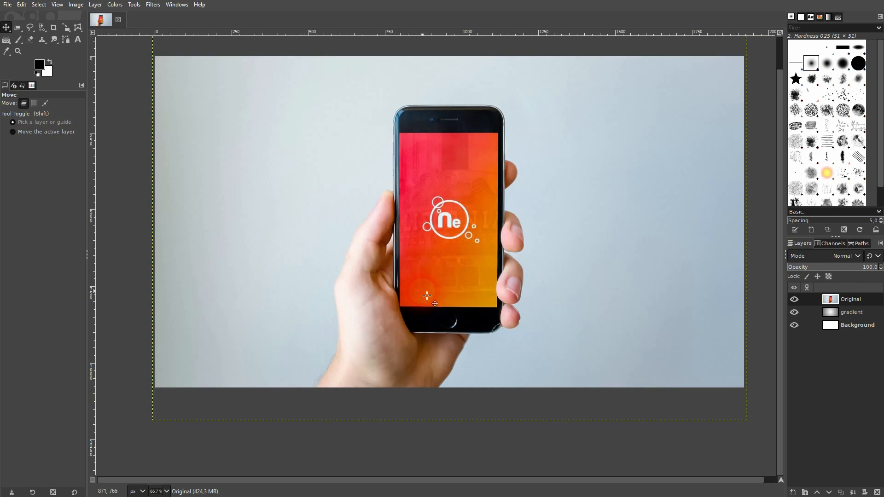
pyautogui.click(67, 41)
pyautogui.scroll(4, 326, 375)
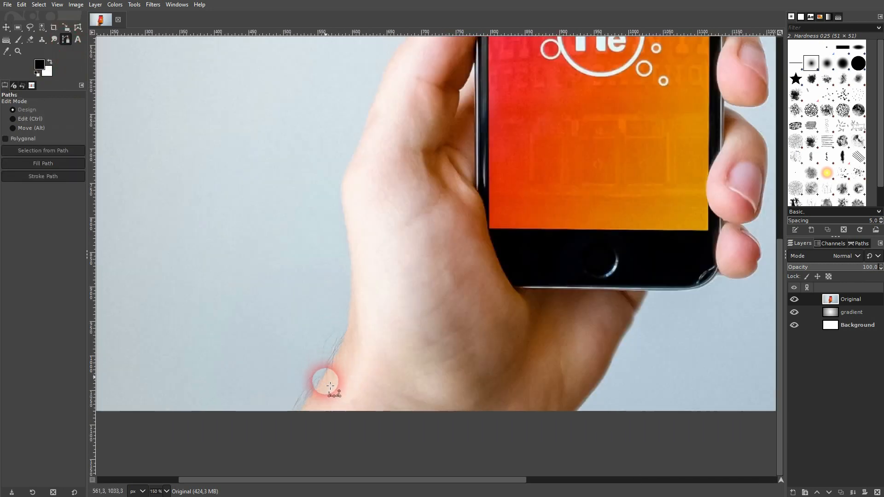
pyautogui.click(270, 439)
pyautogui.click(340, 338)
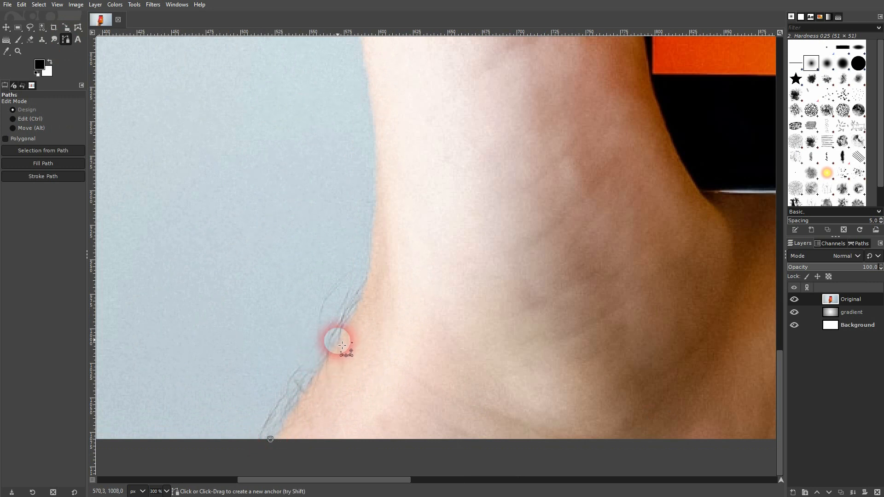
pyautogui.click(372, 263)
pyautogui.moveTo(408, 214); pyautogui.dragTo(430, 322)
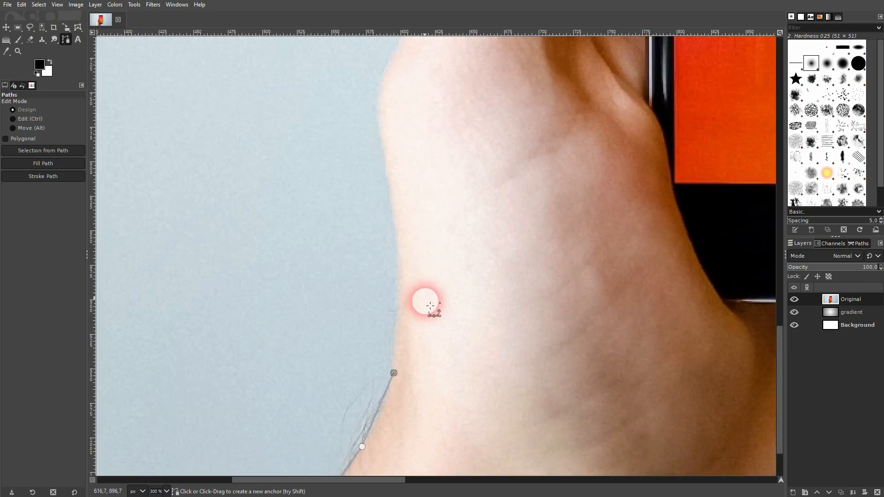
pyautogui.click(398, 225)
pyautogui.click(375, 101)
# - Continue the path along the thumb's outer edge and over its tip to the phone's left side
pyautogui.moveTo(415, 89); pyautogui.dragTo(365, 371)
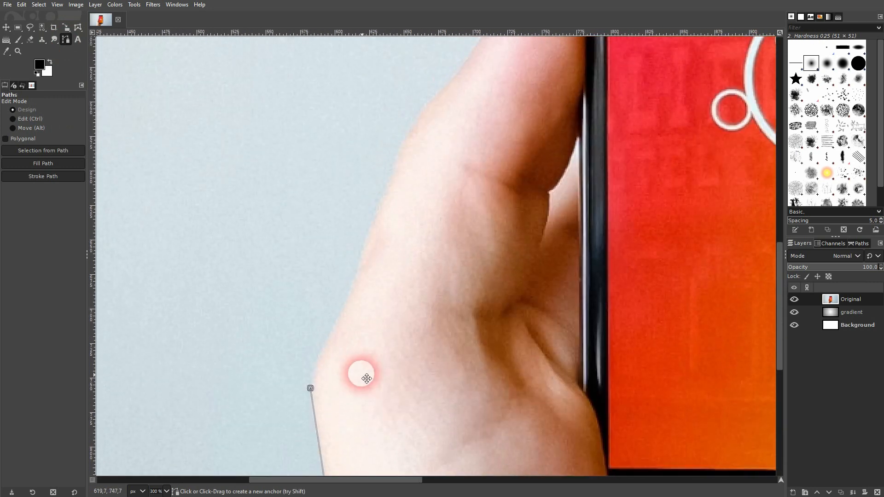
pyautogui.click(363, 241)
pyautogui.click(408, 132)
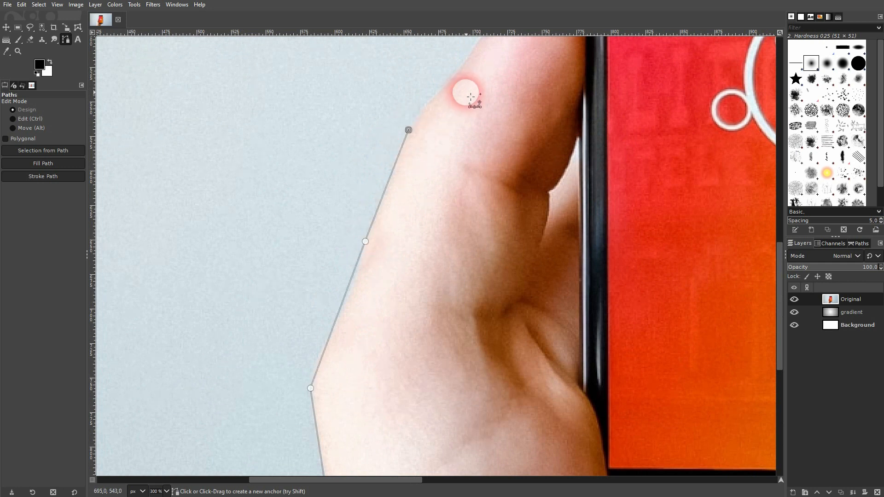
pyautogui.moveTo(468, 91); pyautogui.dragTo(358, 360)
pyautogui.click(409, 238)
pyautogui.click(462, 161)
pyautogui.click(486, 170)
# - Continue the path up the phone's left side and across its top edge to the upper-right corner
pyautogui.moveTo(503, 142); pyautogui.dragTo(435, 384)
pyautogui.click(427, 150)
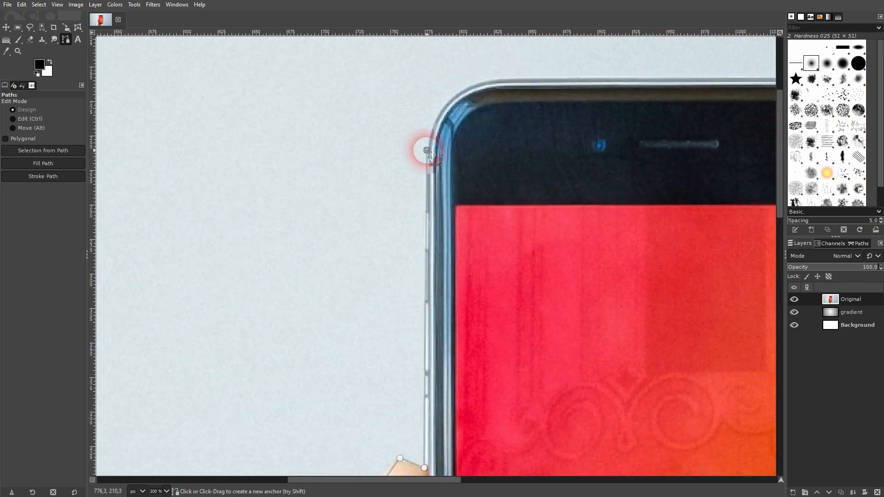
pyautogui.moveTo(673, 87); pyautogui.dragTo(257, 193)
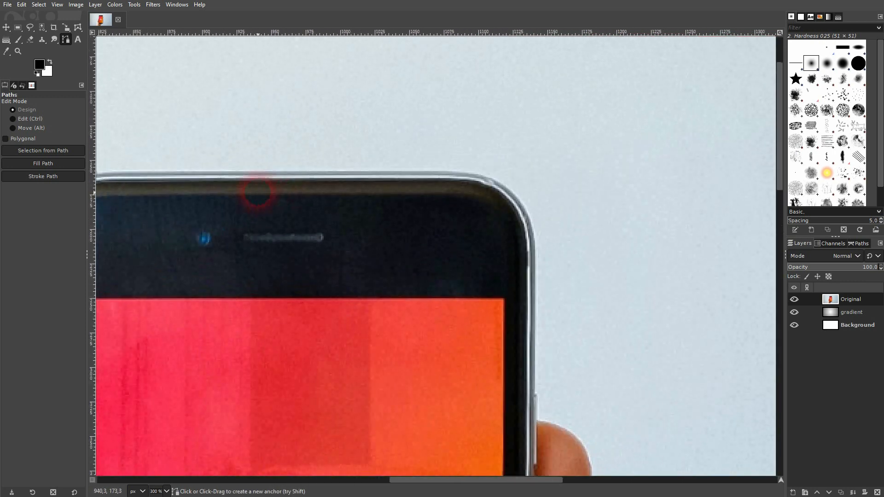
pyautogui.click(470, 173)
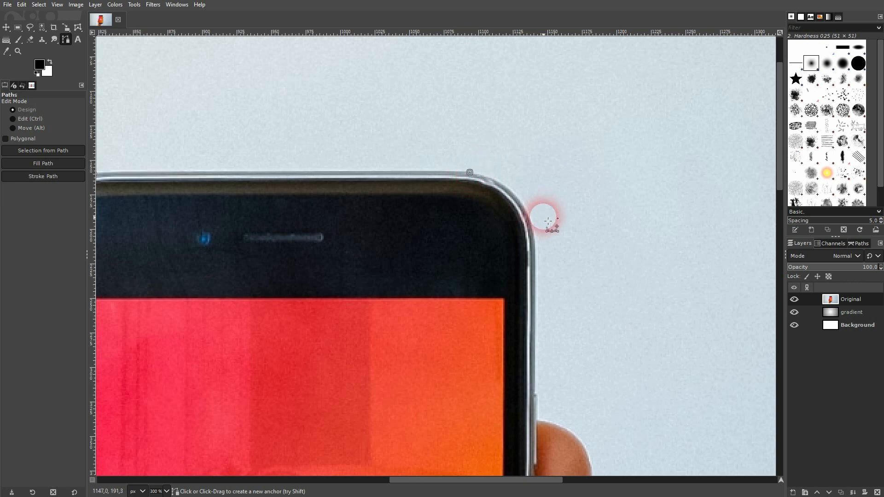
# - Continue the path around the phone's upper-right corner, down its right side and around the topmost fingertip
pyautogui.scroll(-5, 534, 249)
pyautogui.hscroll(1, 534, 249)
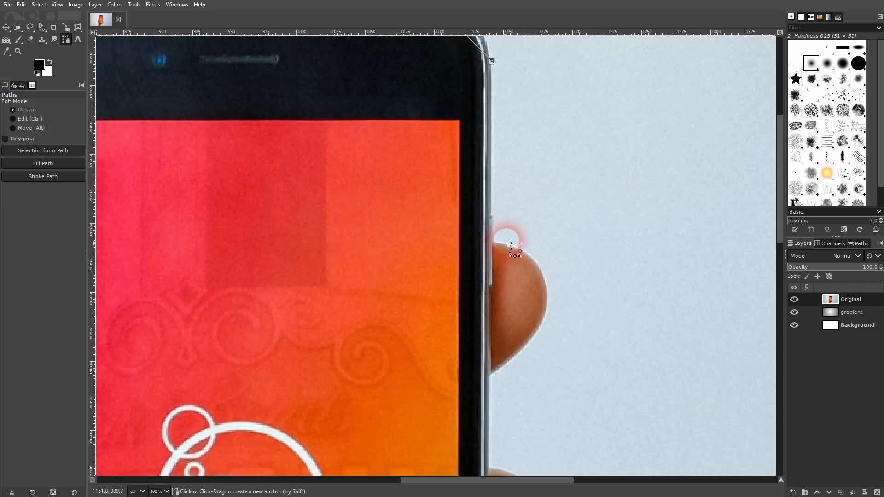
pyautogui.click(494, 241)
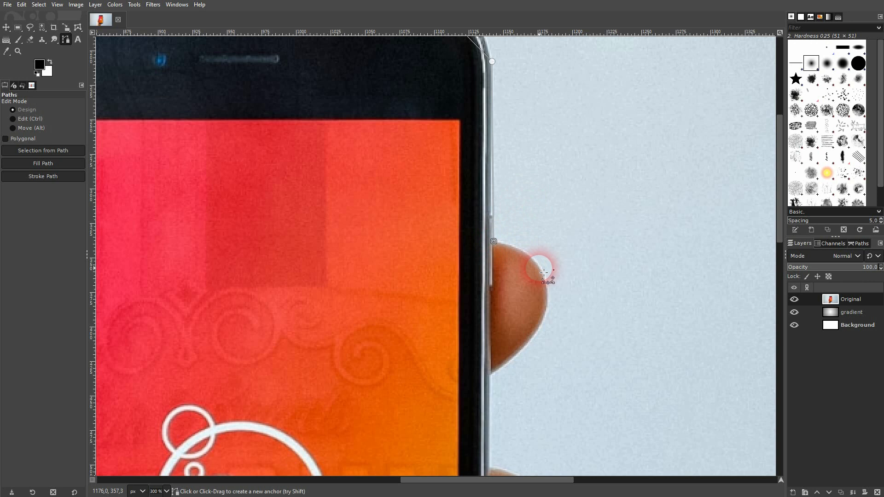
pyautogui.click(534, 336)
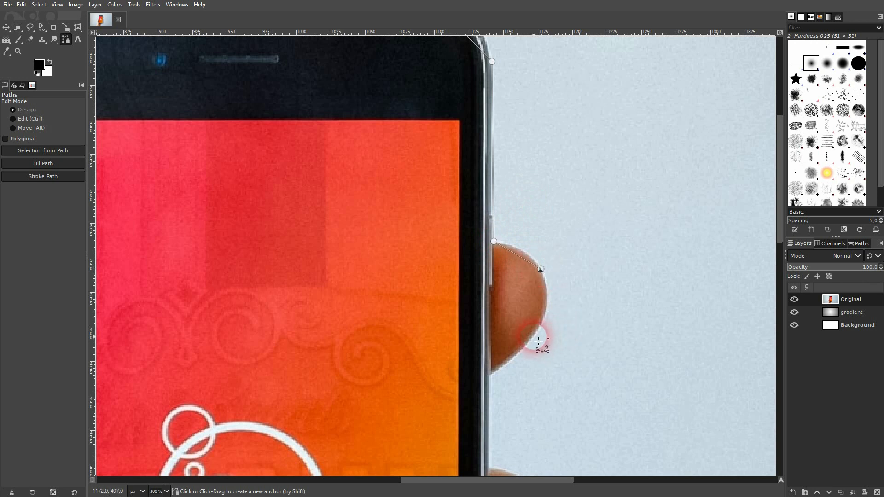
pyautogui.click(489, 377)
# - Continue the path down the phone's right edge and along the outer side of the second finger to its underside
pyautogui.scroll(-6, 493, 199)
pyautogui.hscroll(1, 493, 199)
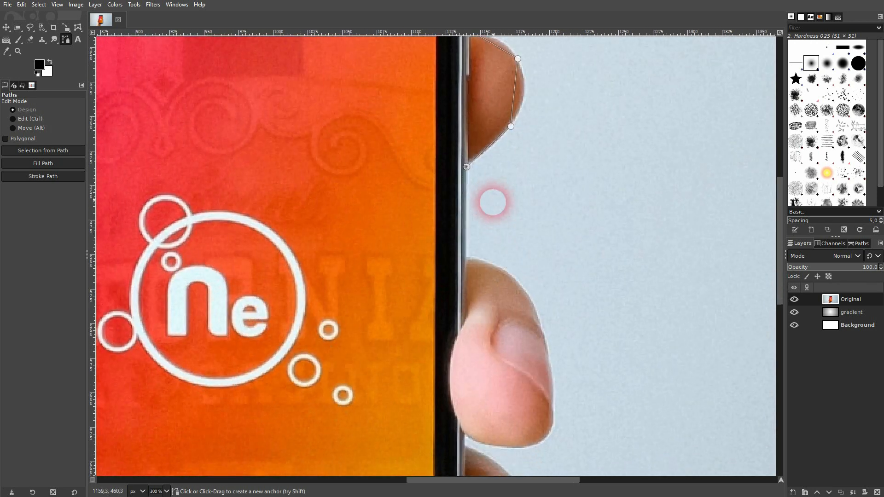
pyautogui.click(468, 257)
pyautogui.click(514, 278)
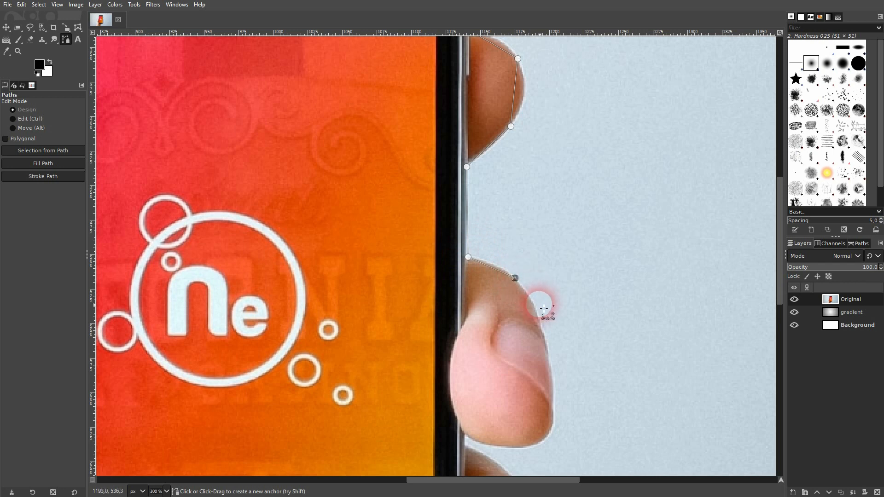
pyautogui.click(555, 421)
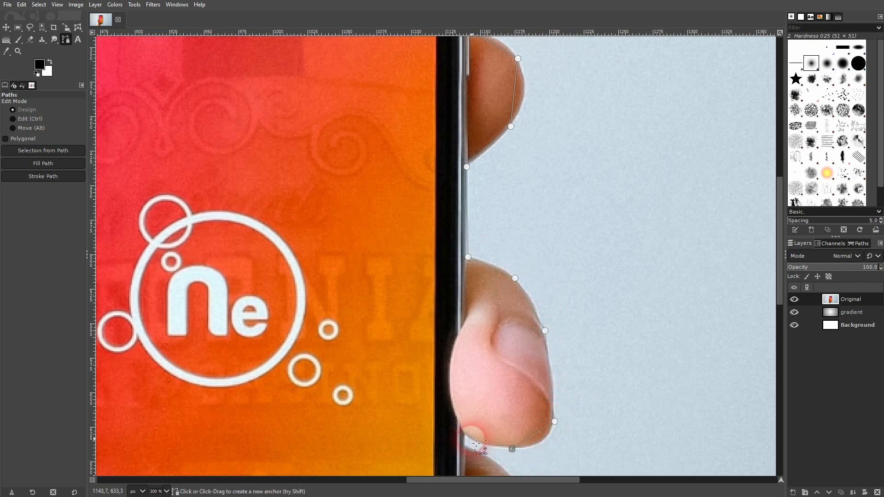
# - Add anchors at the phone's edge in the narrow gap between the second and third fingers, aligning the upper one with the edge
pyautogui.scroll(6, 474, 449)
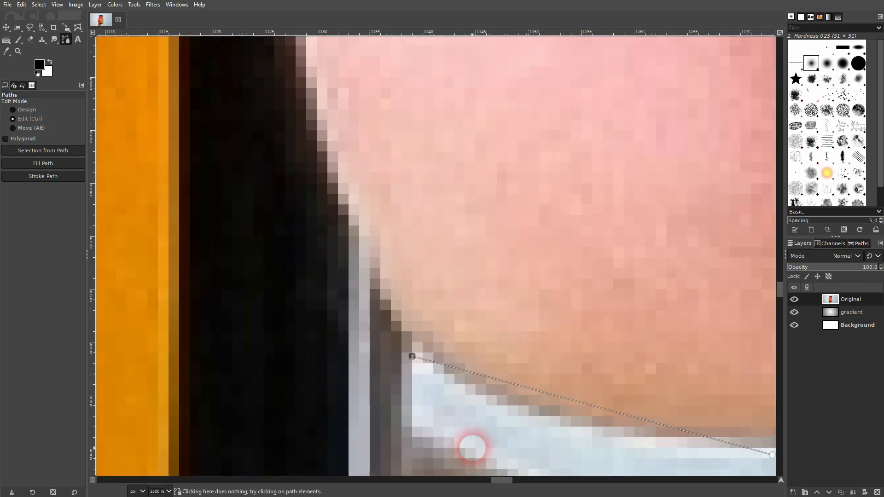
pyautogui.click(404, 430)
pyautogui.scroll(-4, 460, 322)
pyautogui.hscroll(1, 461, 322)
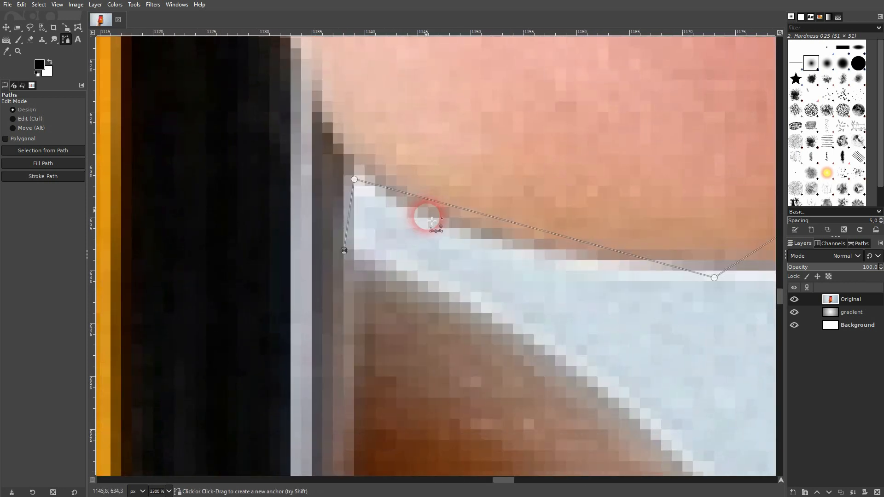
pyautogui.moveTo(358, 182); pyautogui.dragTo(352, 180)
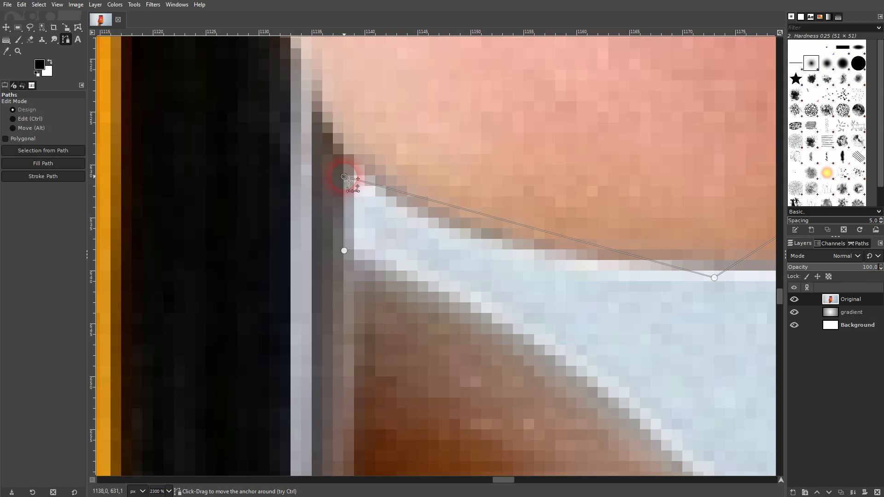
# - Continue the path along the outer edge of the third finger down toward its tip
pyautogui.scroll(-3, 483, 345)
pyautogui.click(530, 365)
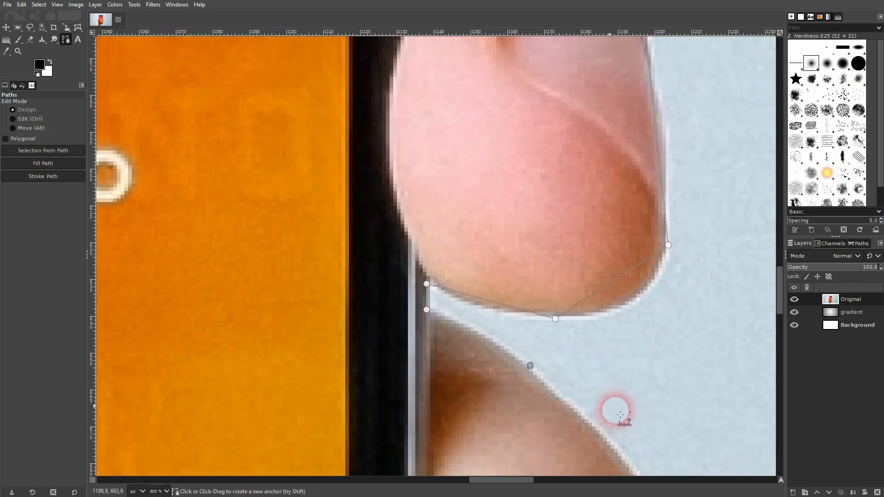
pyautogui.scroll(-4, 626, 419)
pyautogui.hscroll(4, 626, 419)
pyautogui.click(481, 334)
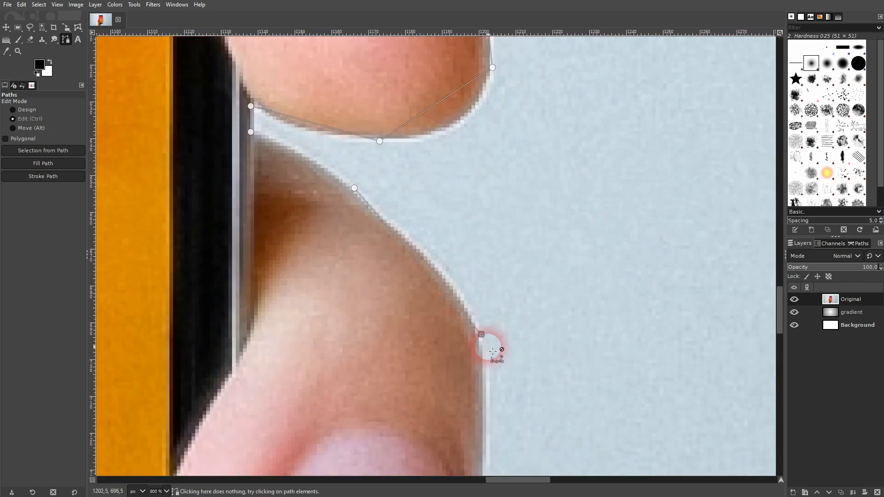
pyautogui.scroll(-4, 492, 351)
pyautogui.scroll(1, 473, 197)
pyautogui.click(450, 274)
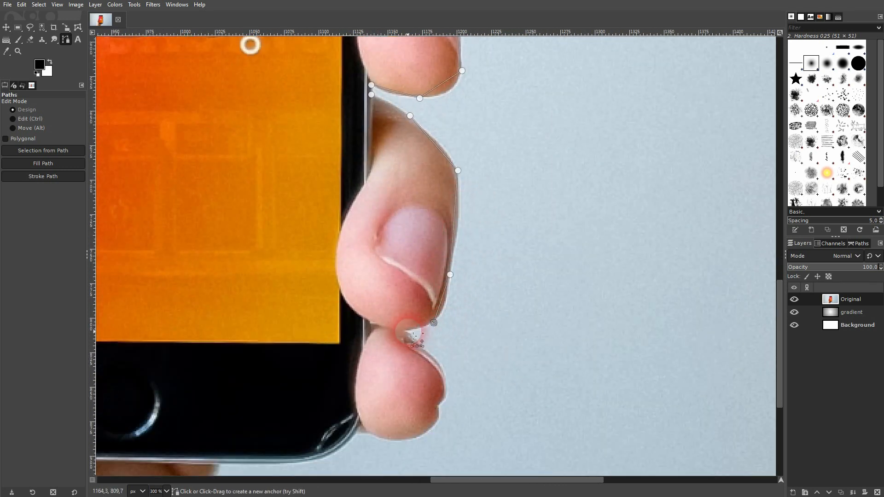
# - Continue the path around the little fingertip to its underside near the phone's lower-right corner
pyautogui.click(434, 357)
pyautogui.click(446, 398)
pyautogui.click(439, 408)
pyautogui.click(430, 431)
pyautogui.click(380, 440)
pyautogui.click(358, 433)
# - Continue the path around the phone's lower-right corner and along its bottom edge to the palm
pyautogui.moveTo(357, 433); pyautogui.dragTo(571, 295)
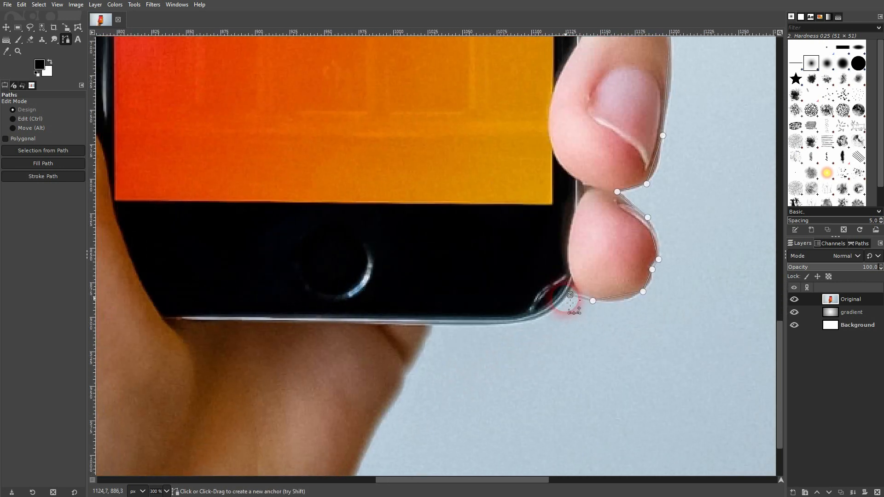
pyautogui.click(521, 325)
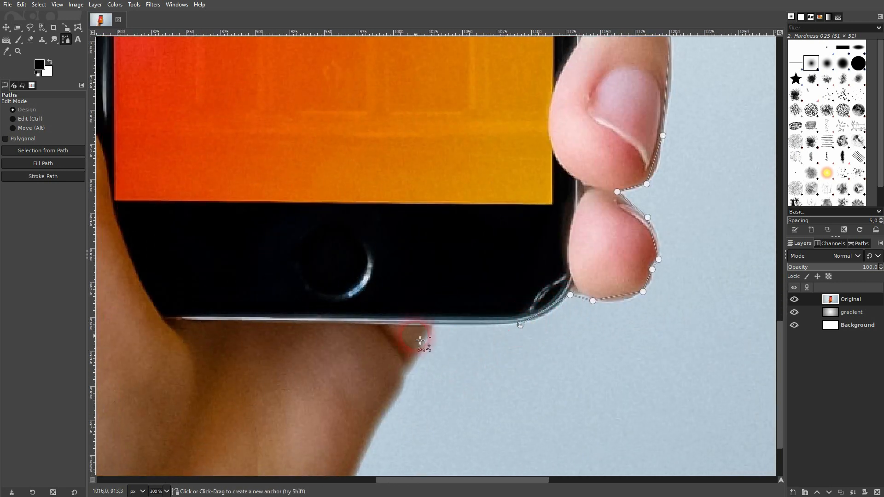
pyautogui.click(434, 326)
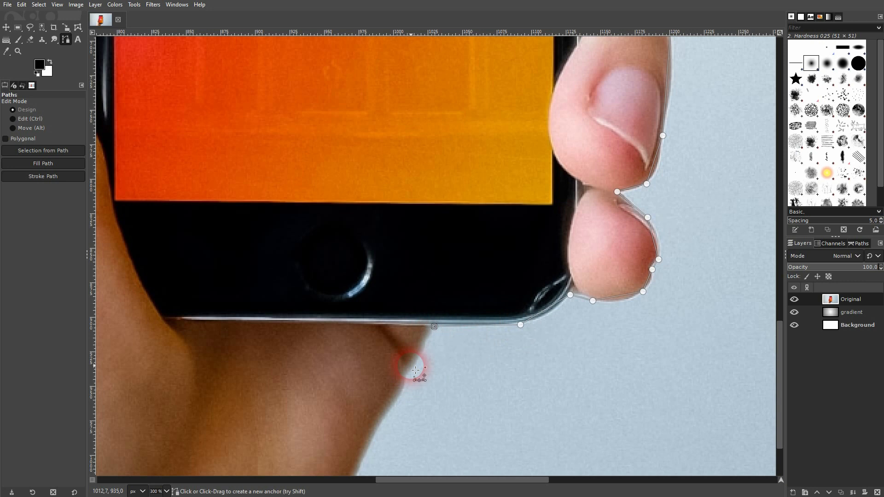
# - Continue the path down the palm's right edge and the wrist toward the photo's bottom border
pyautogui.click(415, 366)
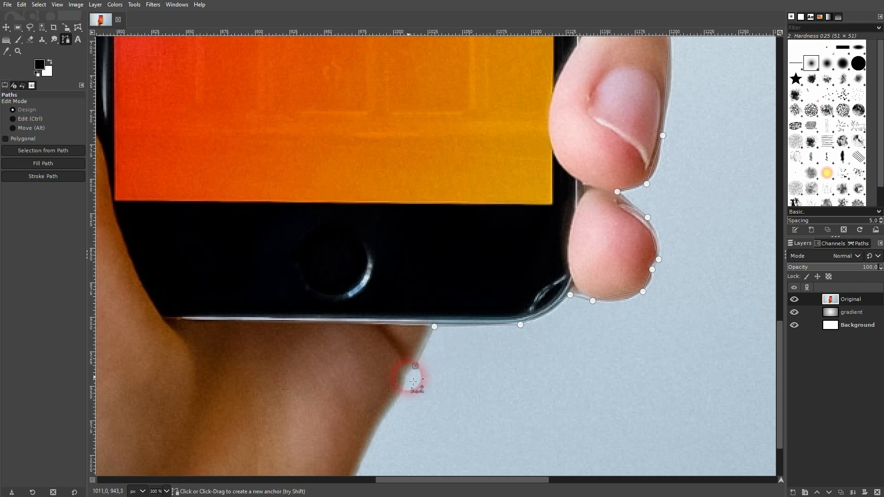
pyautogui.click(406, 376)
pyautogui.click(402, 390)
pyautogui.click(365, 453)
pyautogui.moveTo(397, 448); pyautogui.dragTo(671, 226)
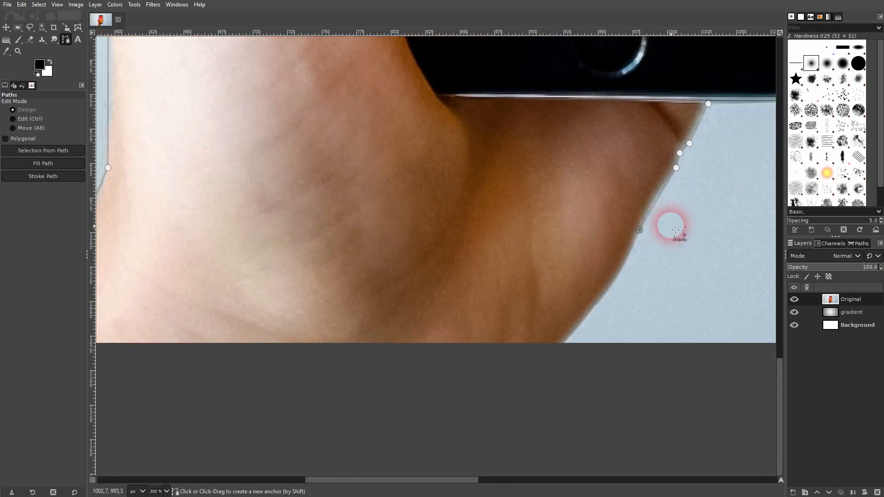
pyautogui.click(609, 289)
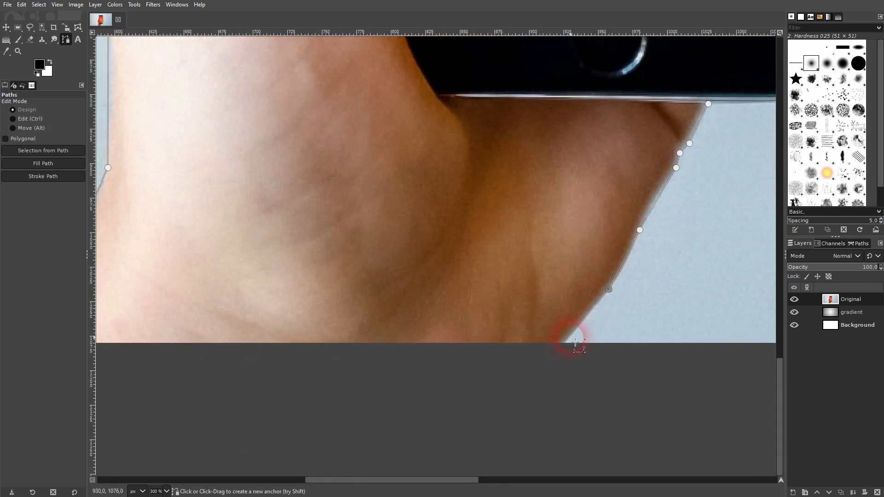
# - Run the path below the photo's bottom border and close it at the starting anchor beside the wrist
pyautogui.click(411, 401)
pyautogui.hscroll(-6, 447, 331)
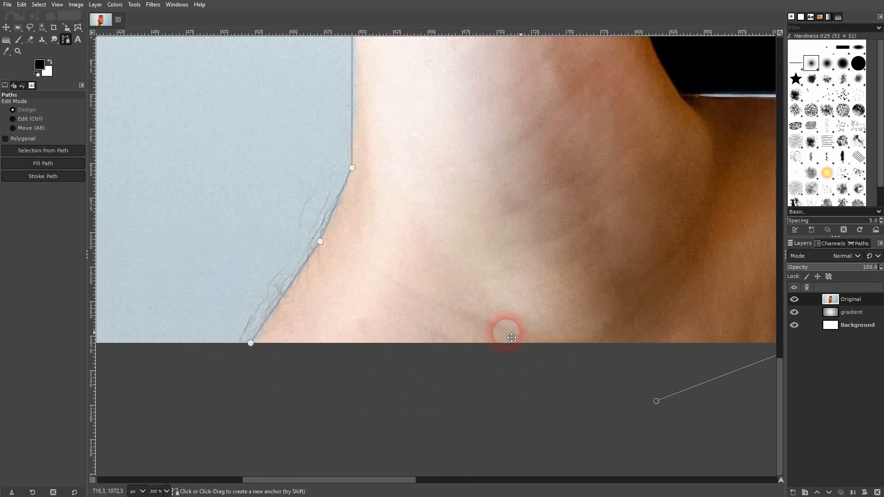
pyautogui.click(276, 373)
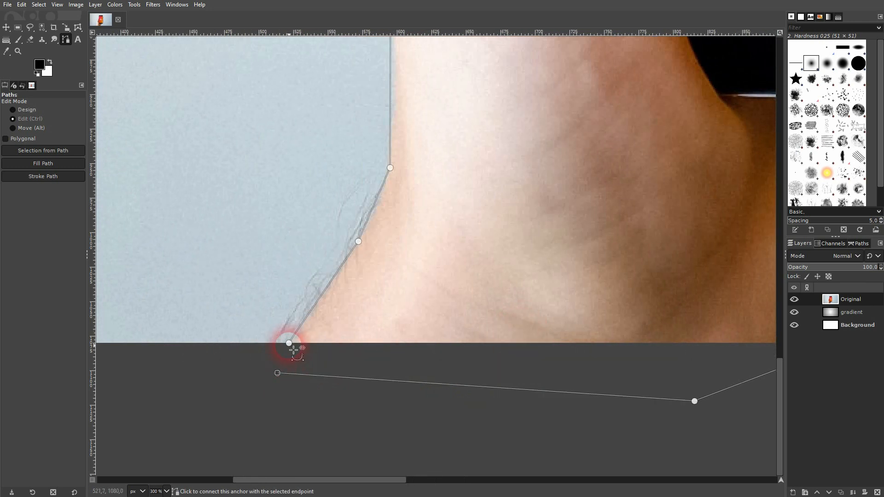
pyautogui.click(294, 349)
# - Bend the vertical path segment on the wrist's left side and adjust its handles to follow the skin edge
pyautogui.scroll(-2, 563, 246)
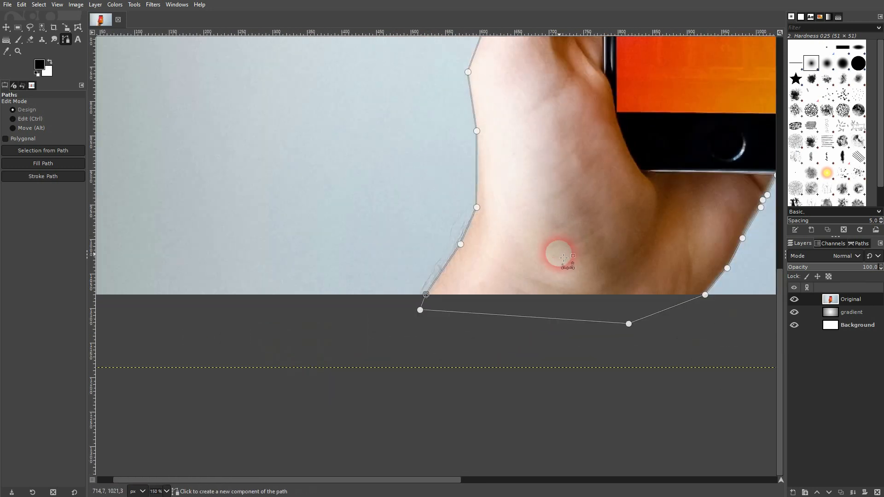
pyautogui.scroll(6, 439, 272)
pyautogui.scroll(-2, 564, 218)
pyautogui.moveTo(633, 140); pyautogui.dragTo(444, 384)
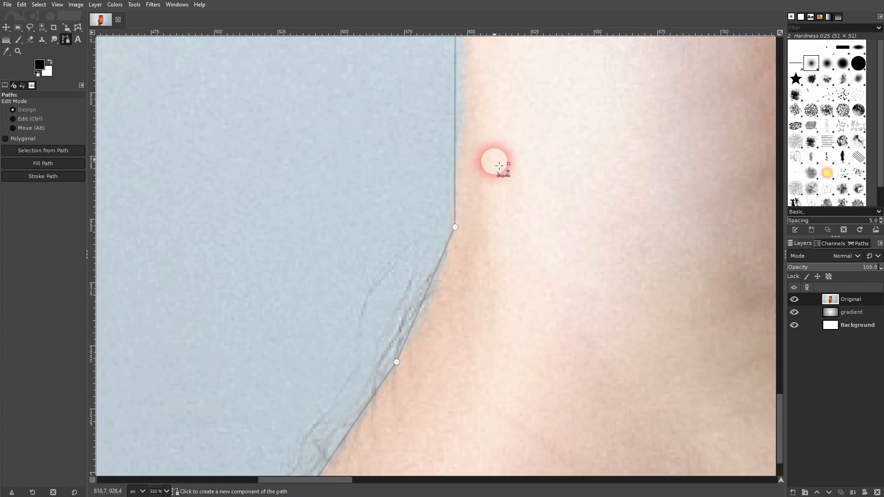
pyautogui.scroll(3, 529, 199)
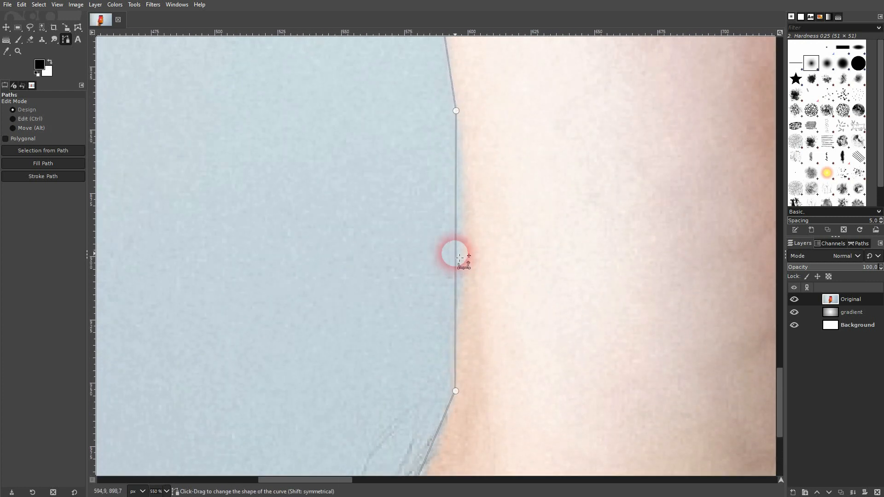
pyautogui.moveTo(461, 257); pyautogui.dragTo(462, 257)
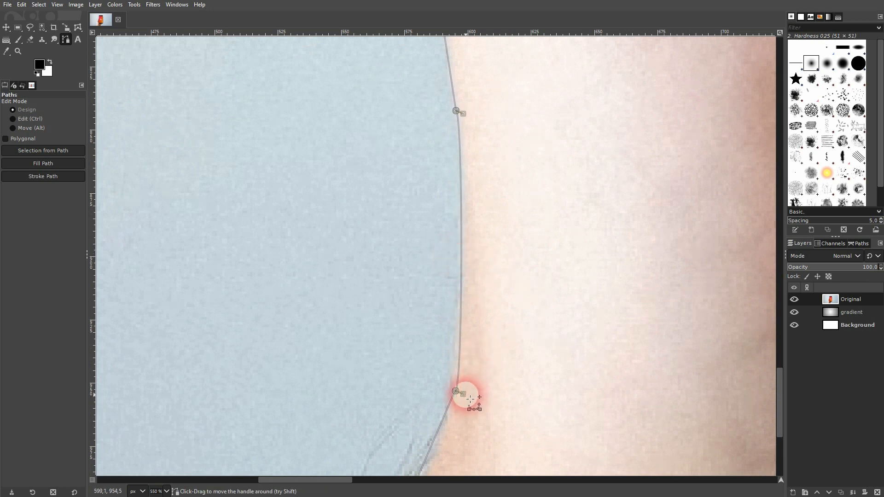
pyautogui.moveTo(468, 397); pyautogui.dragTo(461, 361)
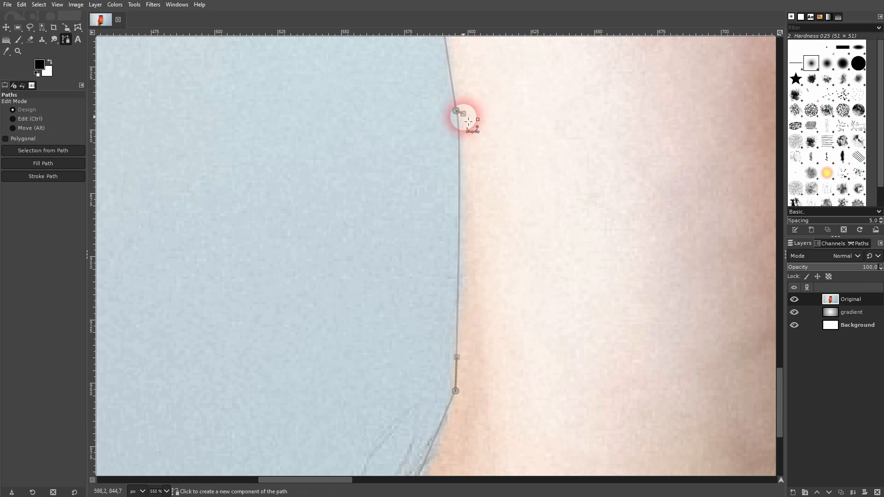
pyautogui.moveTo(465, 116); pyautogui.dragTo(474, 160)
# - Bend the slanted path segment at the base of the thumb and adjust its lower handle and anchors to the hand's outline
pyautogui.scroll(1, 515, 139)
pyautogui.moveTo(515, 139); pyautogui.dragTo(476, 377)
pyautogui.moveTo(455, 191); pyautogui.dragTo(434, 400)
pyautogui.moveTo(381, 347); pyautogui.dragTo(380, 346)
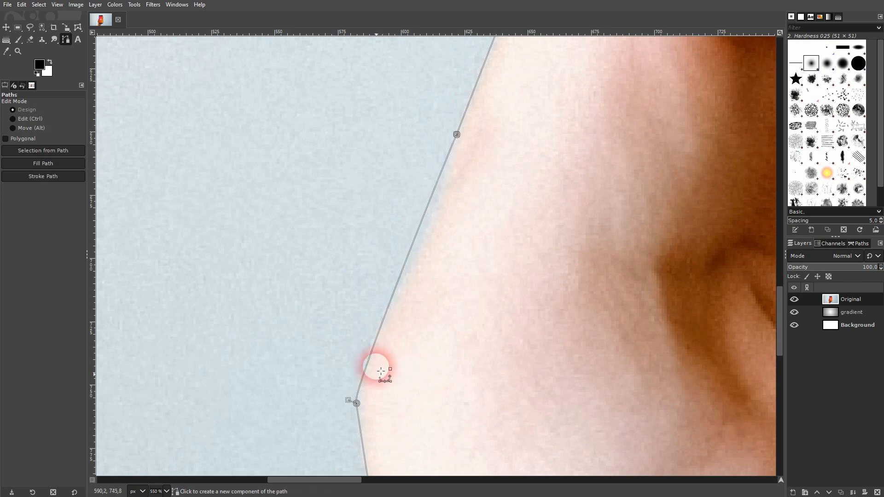
pyautogui.moveTo(348, 400); pyautogui.dragTo(358, 365)
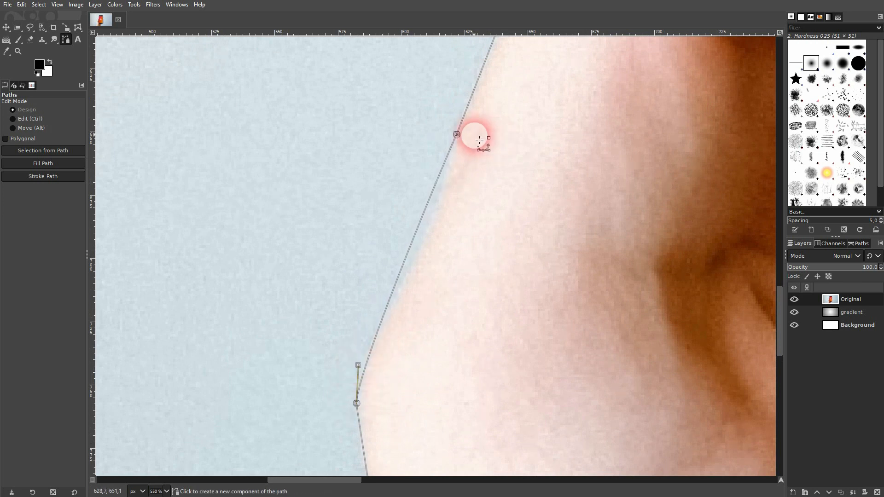
pyautogui.moveTo(457, 135); pyautogui.dragTo(457, 139)
pyautogui.moveTo(358, 369); pyautogui.dragTo(365, 354)
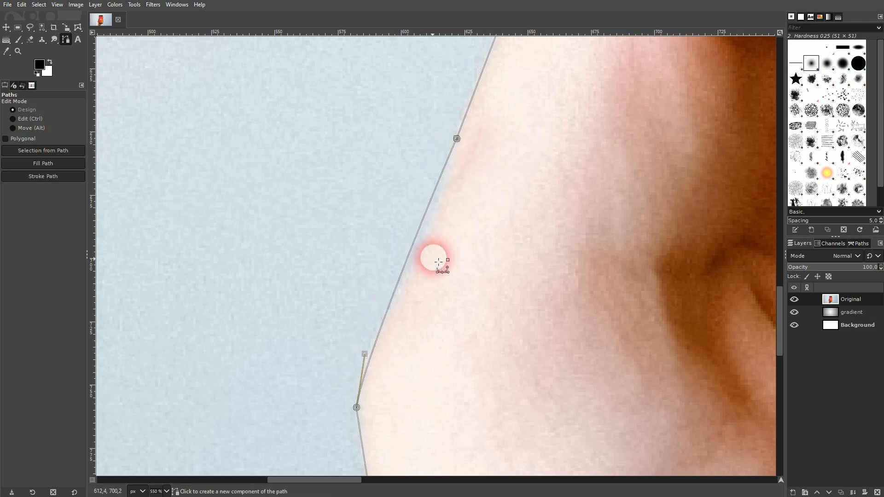
# - Insert an anchor midway along the slanted segment at the thumb's base and adjust the surrounding handles to the skin edge
pyautogui.moveTo(403, 281); pyautogui.dragTo(400, 289)
pyautogui.keyDown('ctrl'); pyautogui.click(391, 286); pyautogui.keyUp('ctrl')
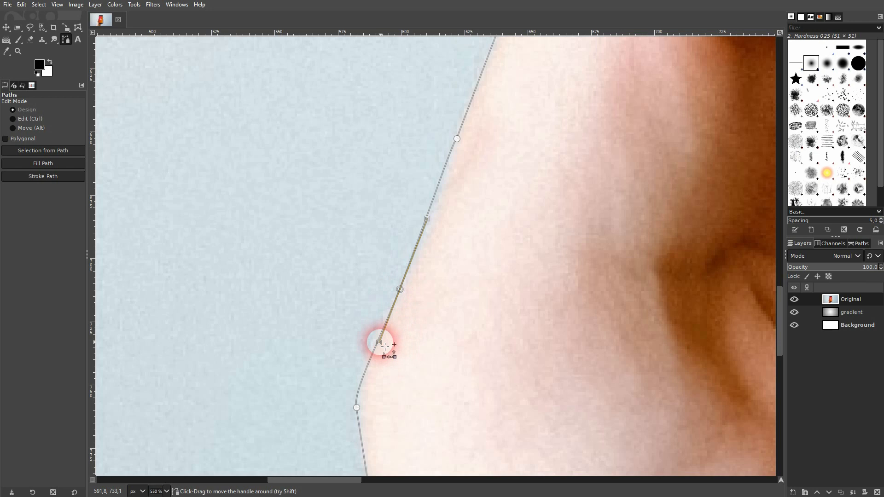
pyautogui.moveTo(380, 343); pyautogui.dragTo(372, 335)
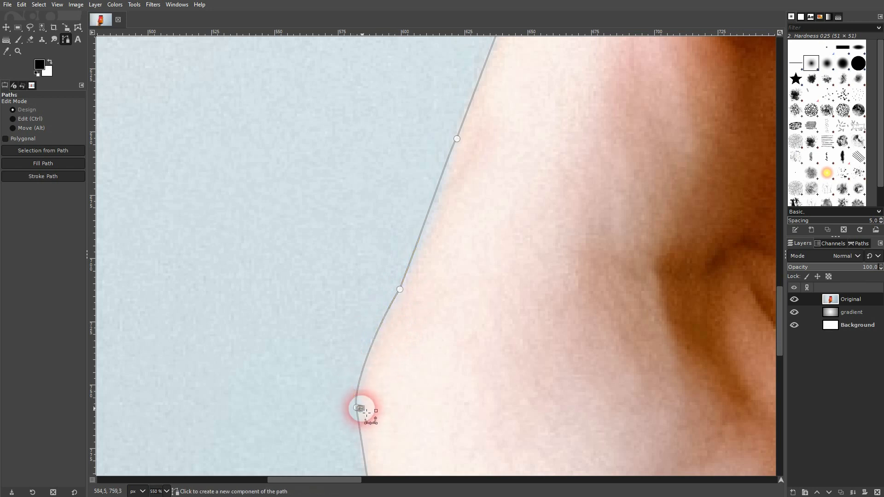
pyautogui.click(362, 413)
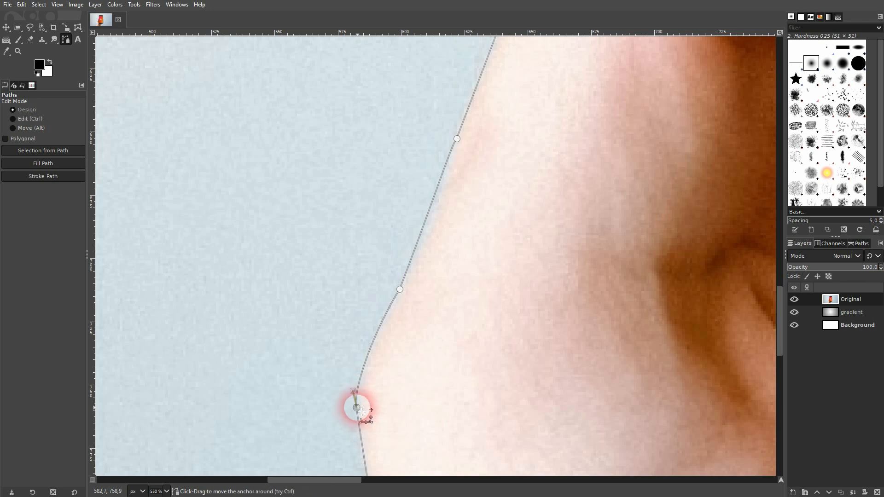
pyautogui.moveTo(520, 143); pyautogui.dragTo(493, 237)
pyautogui.click(374, 383)
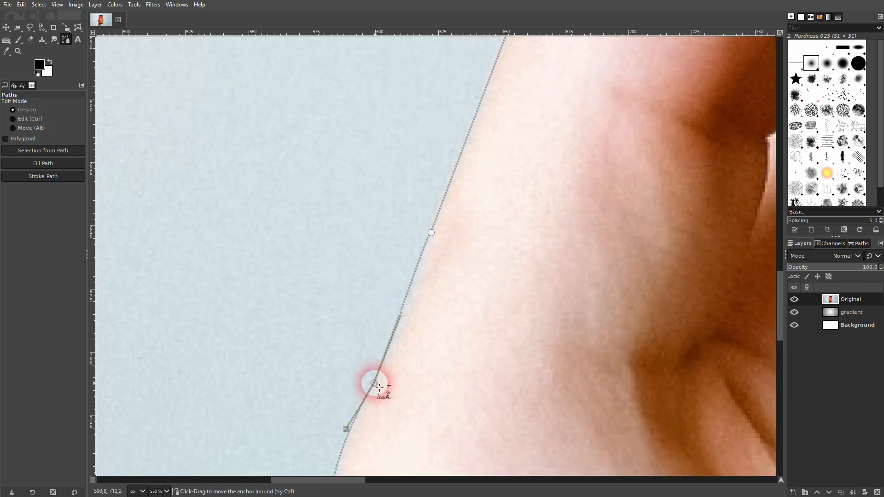
pyautogui.moveTo(402, 314); pyautogui.dragTo(408, 317)
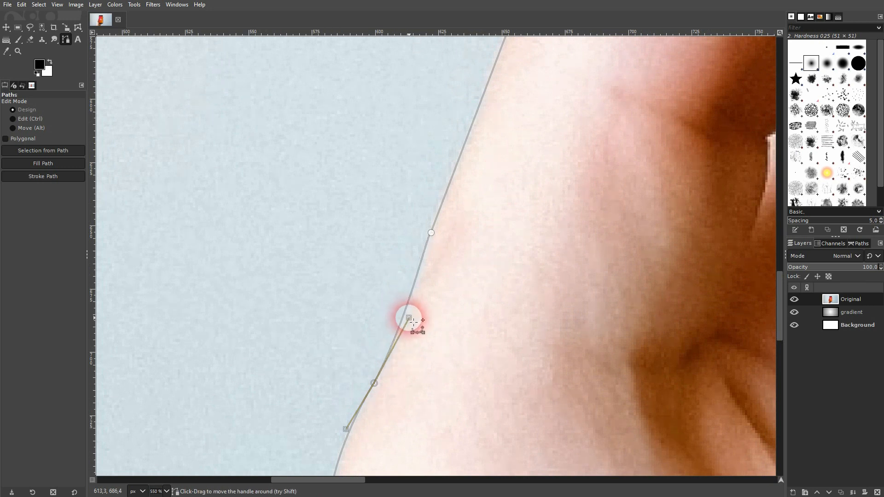
# - Bend the path segment along the left edge of the thumb's tip and adjust both its handles to follow the skin
pyautogui.moveTo(557, 108); pyautogui.dragTo(488, 342)
pyautogui.moveTo(630, 162); pyautogui.dragTo(462, 296)
pyautogui.moveTo(575, 132); pyautogui.dragTo(528, 175)
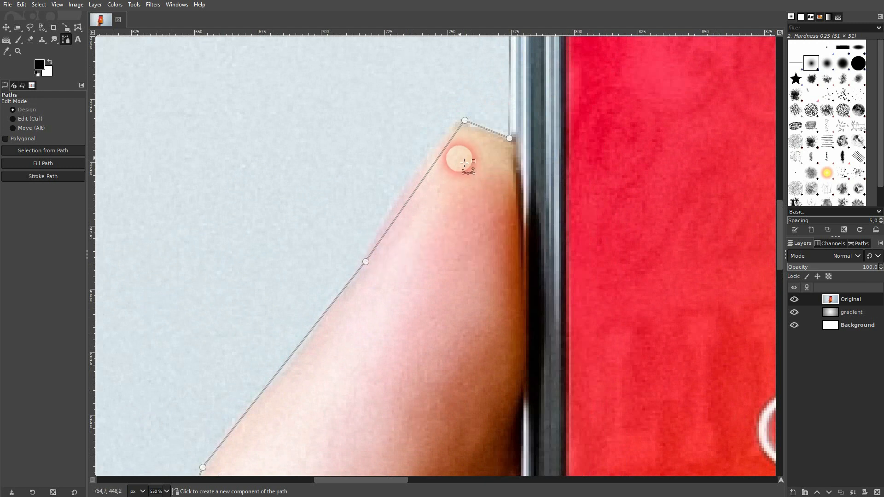
pyautogui.moveTo(429, 170); pyautogui.dragTo(424, 163)
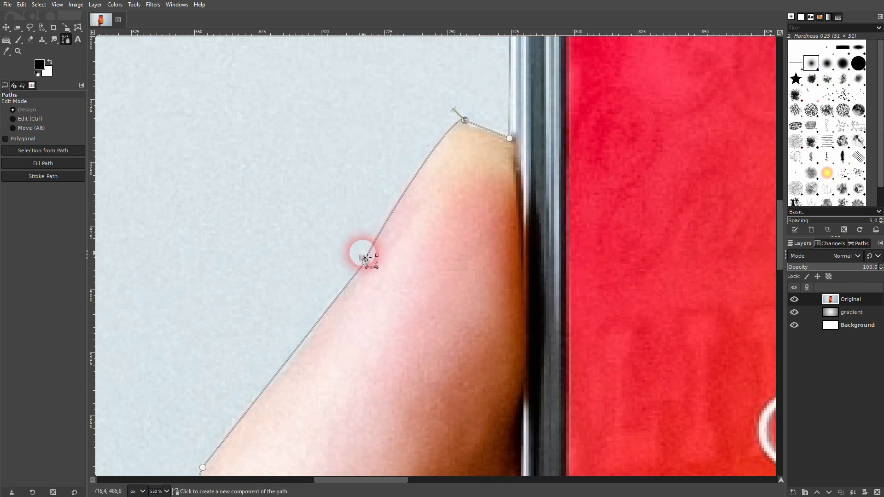
pyautogui.moveTo(361, 257); pyautogui.dragTo(372, 230)
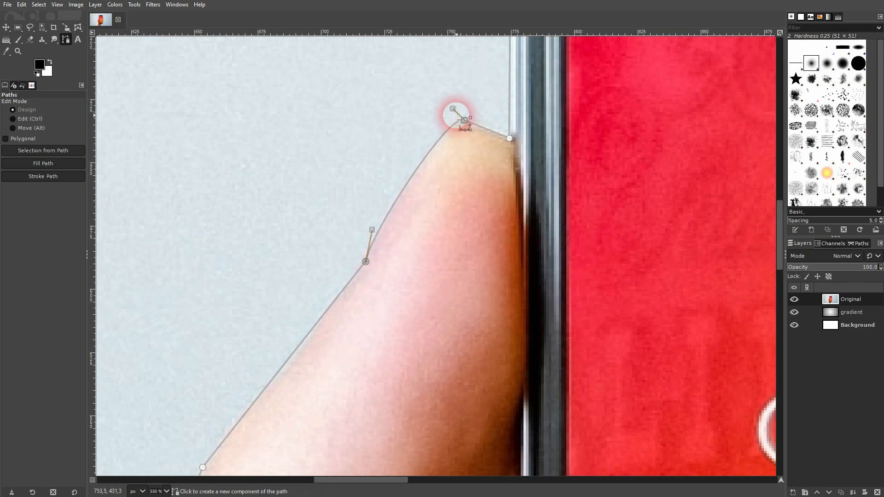
pyautogui.moveTo(453, 109); pyautogui.dragTo(433, 126)
# - Curve the path segment at the phone's upper-left corner by setting both handles to follow the rounded case
pyautogui.moveTo(520, 138); pyautogui.dragTo(503, 347)
pyautogui.moveTo(611, 72); pyautogui.dragTo(494, 307)
pyautogui.moveTo(482, 147); pyautogui.dragTo(521, 361)
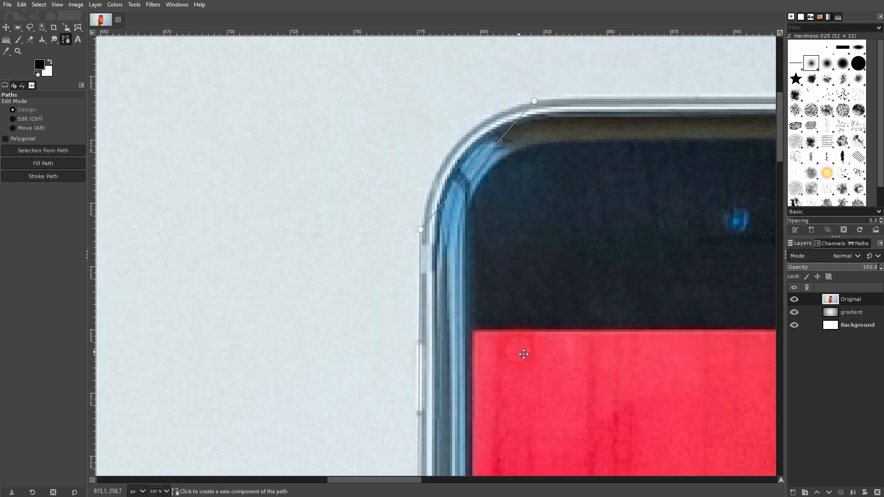
pyautogui.moveTo(483, 168); pyautogui.dragTo(424, 162)
pyautogui.moveTo(508, 67); pyautogui.dragTo(476, 110)
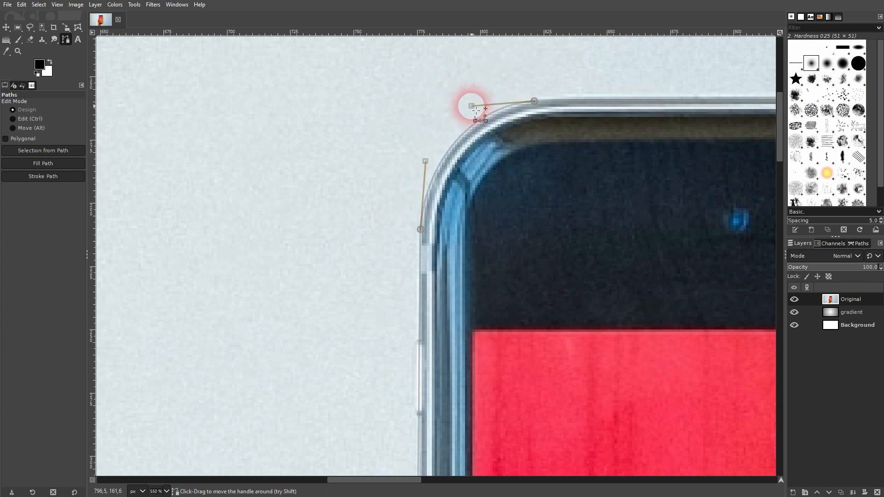
# - Curve the path segment at the phone's upper-right corner and align its two handles with the rounded case edge
pyautogui.hscroll(10, 681, 231)
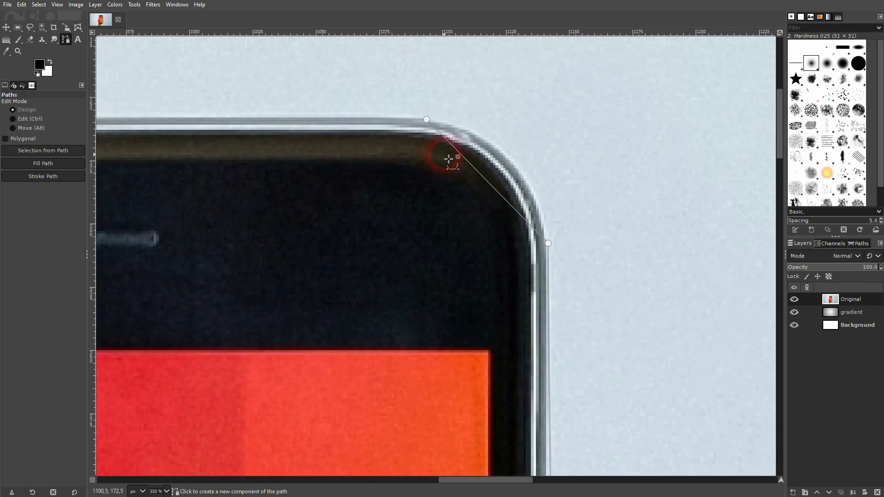
pyautogui.moveTo(489, 184); pyautogui.dragTo(523, 164)
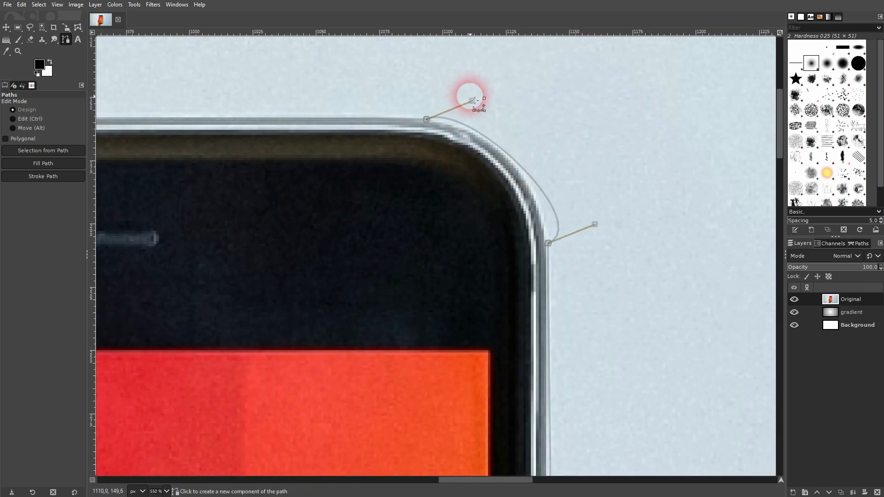
pyautogui.moveTo(478, 106); pyautogui.dragTo(485, 118)
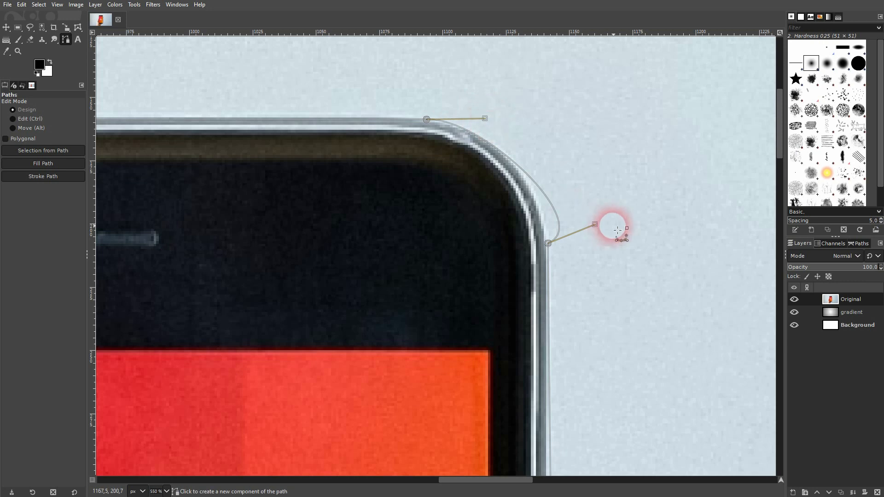
pyautogui.moveTo(601, 230); pyautogui.dragTo(539, 170)
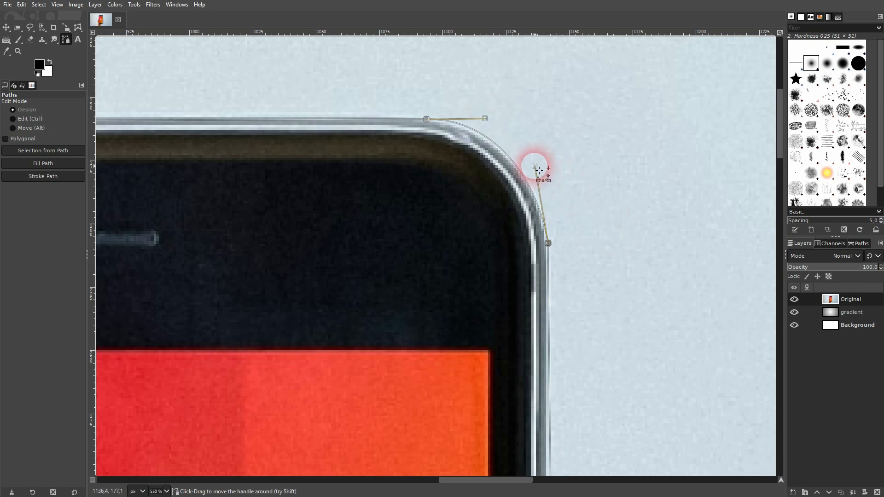
# - Bend the path segments around the uppermost fingertip on the phone's right side and adjust their handles to its outline
pyautogui.scroll(-5, 596, 379)
pyautogui.scroll(-3, 621, 395)
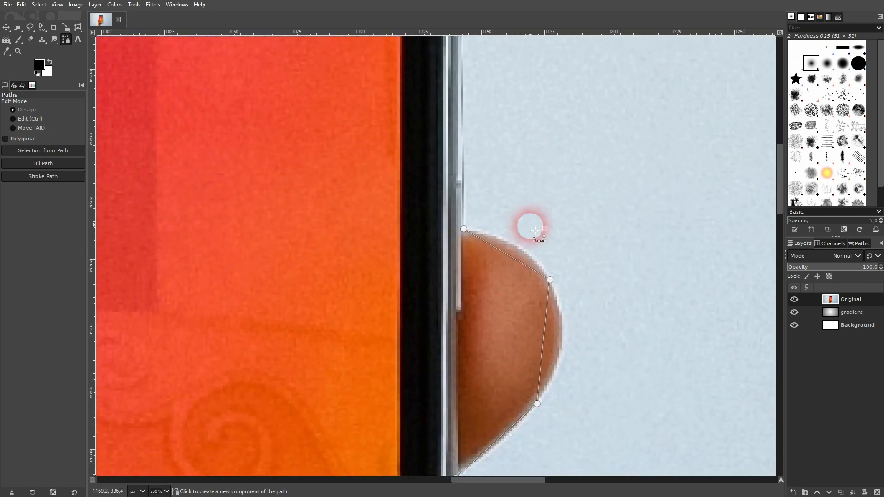
pyautogui.moveTo(509, 255); pyautogui.dragTo(517, 243)
pyautogui.moveTo(476, 220); pyautogui.dragTo(485, 228)
pyautogui.moveTo(569, 268); pyautogui.dragTo(537, 252)
pyautogui.moveTo(548, 352); pyautogui.dragTo(567, 351)
pyautogui.moveTo(575, 389); pyautogui.dragTo(570, 375)
pyautogui.moveTo(576, 286); pyautogui.dragTo(576, 309)
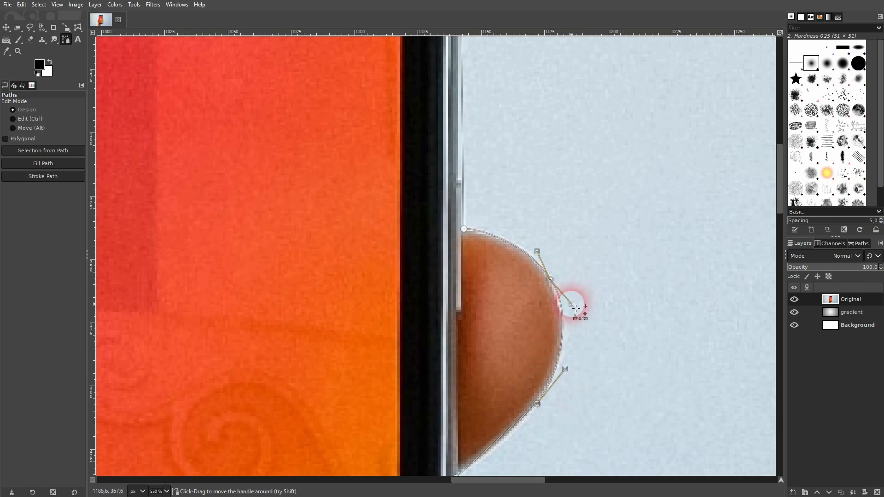
# - Bend the path segments around the second finger on the phone's right side, from its upper curve to its underside, adjusting the handles
pyautogui.moveTo(575, 404); pyautogui.dragTo(450, 215)
pyautogui.moveTo(436, 248); pyautogui.dragTo(423, 225)
pyautogui.moveTo(491, 266); pyautogui.dragTo(485, 258)
pyautogui.moveTo(519, 325); pyautogui.dragTo(526, 328)
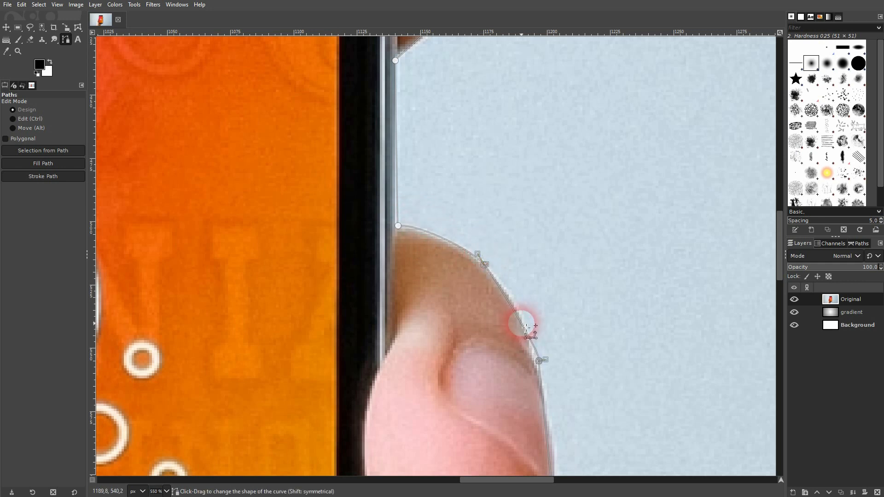
pyautogui.moveTo(489, 266)
pyautogui.mouseDown()
pyautogui.moveTo(490, 257)
pyautogui.moveTo(498, 273)
pyautogui.mouseUp()
pyautogui.moveTo(553, 359); pyautogui.dragTo(533, 342)
pyautogui.hotkey('ctrl', 'z')
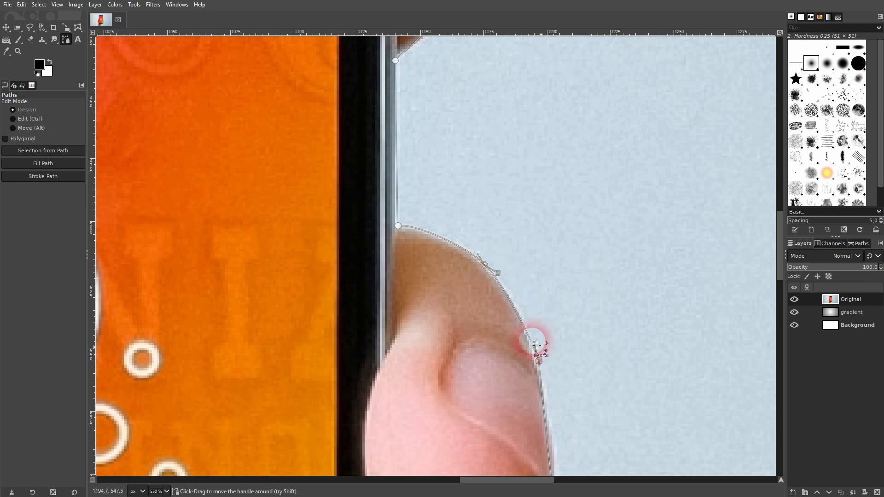
pyautogui.moveTo(570, 405); pyautogui.dragTo(478, 216)
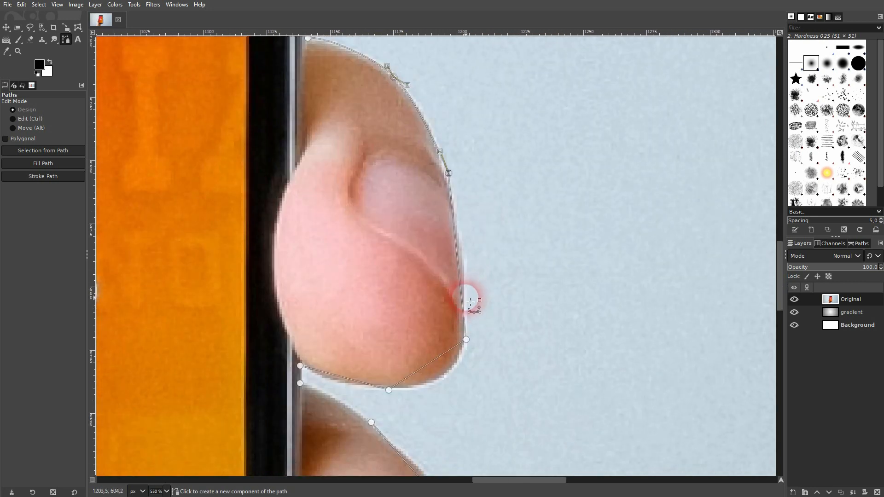
pyautogui.moveTo(441, 365); pyautogui.dragTo(424, 392)
# - Bend the path segment along the third finger's upper edge and adjust both handles to follow the knuckle
pyautogui.moveTo(432, 424); pyautogui.dragTo(369, 264)
pyautogui.moveTo(368, 331); pyautogui.dragTo(374, 321)
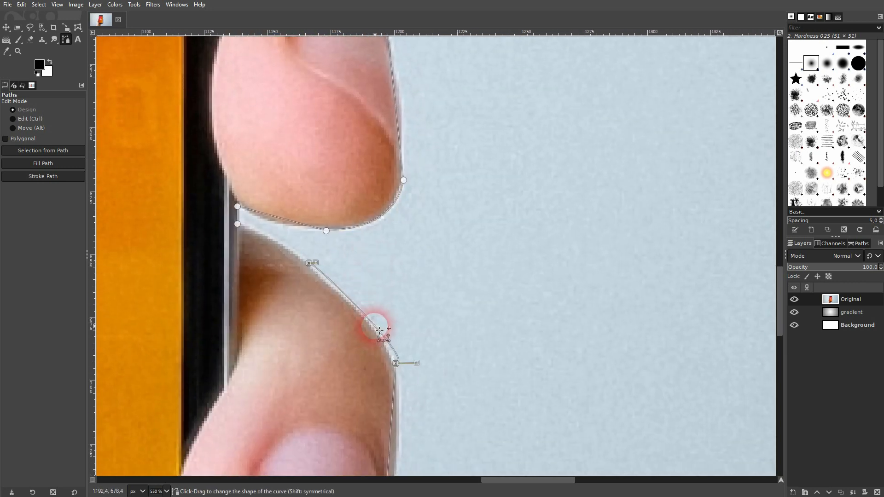
pyautogui.moveTo(423, 368); pyautogui.dragTo(389, 331)
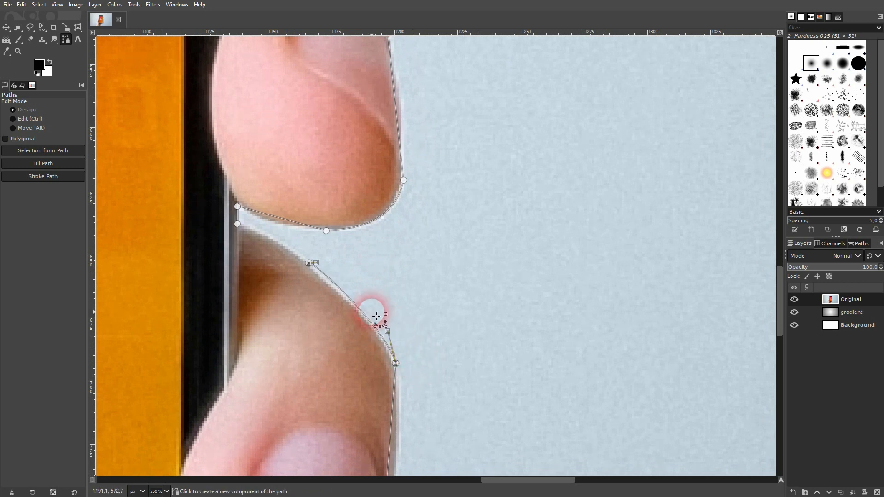
pyautogui.moveTo(316, 262); pyautogui.dragTo(324, 274)
# - Bend the path segments down the third finger's outer side beside the nail and adjust their handles to the fingertip
pyautogui.moveTo(446, 442); pyautogui.dragTo(423, 236)
pyautogui.moveTo(367, 243); pyautogui.dragTo(373, 252)
pyautogui.moveTo(390, 175); pyautogui.dragTo(390, 185)
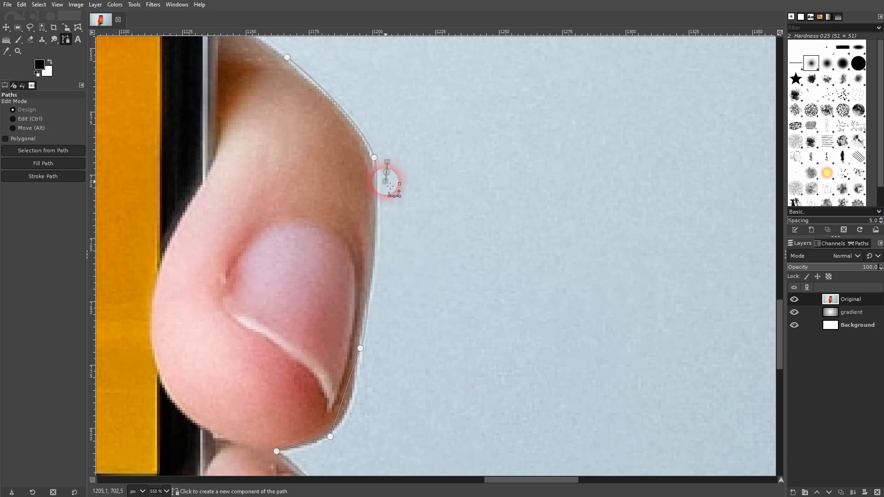
pyautogui.hotkey('ctrl', 'z')
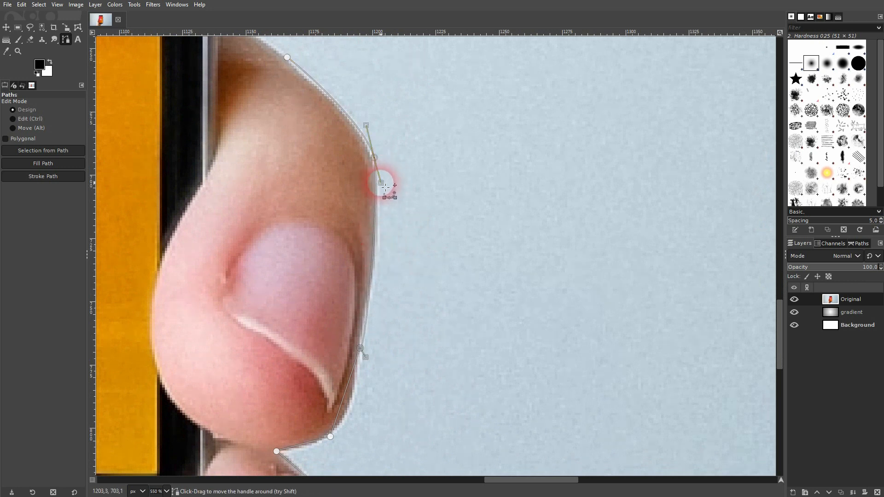
pyautogui.moveTo(373, 362); pyautogui.dragTo(377, 321)
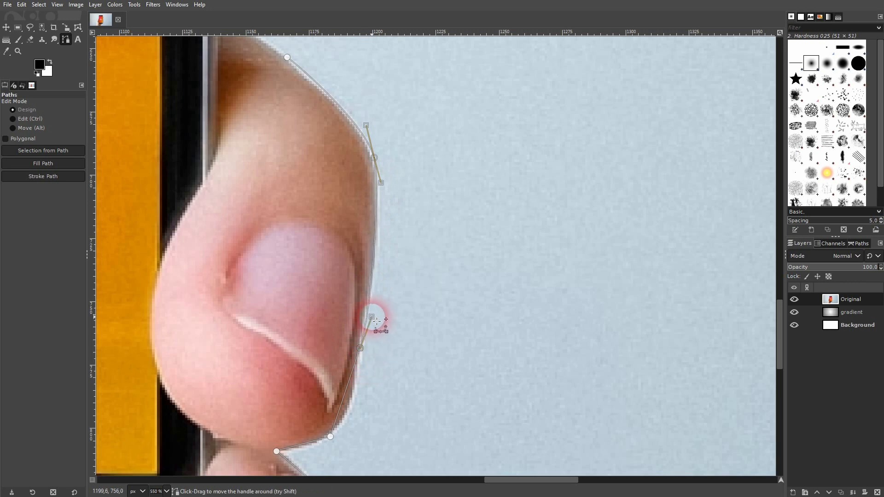
pyautogui.moveTo(345, 392); pyautogui.dragTo(352, 403)
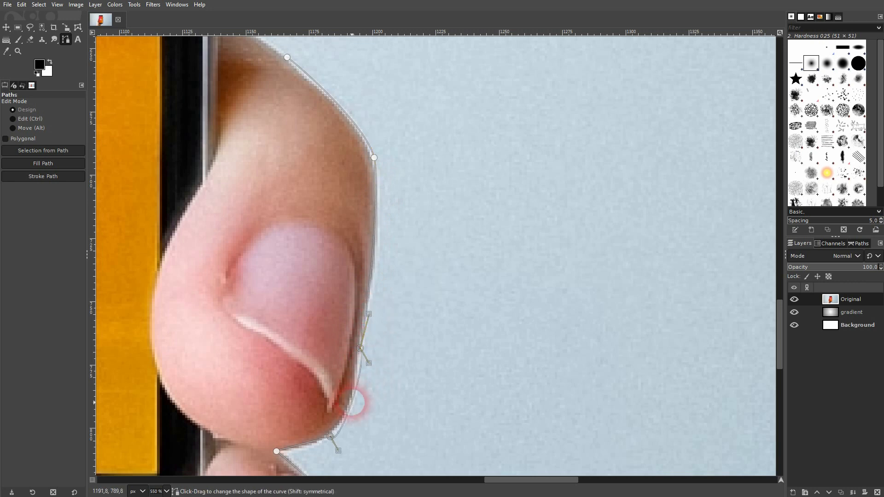
pyautogui.moveTo(374, 366); pyautogui.dragTo(367, 383)
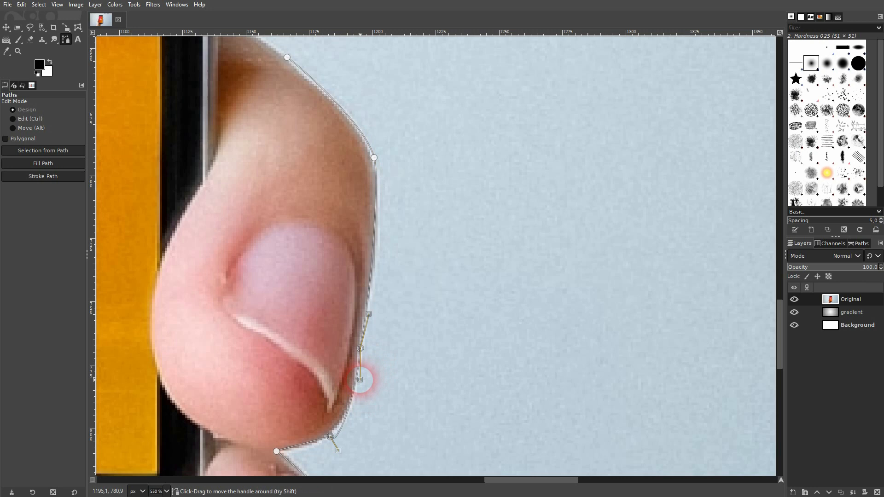
# - Move the upper anchor on the little finger onto its outer edge and bend the short segment on the fingertip's lower right
pyautogui.moveTo(340, 451); pyautogui.dragTo(405, 218)
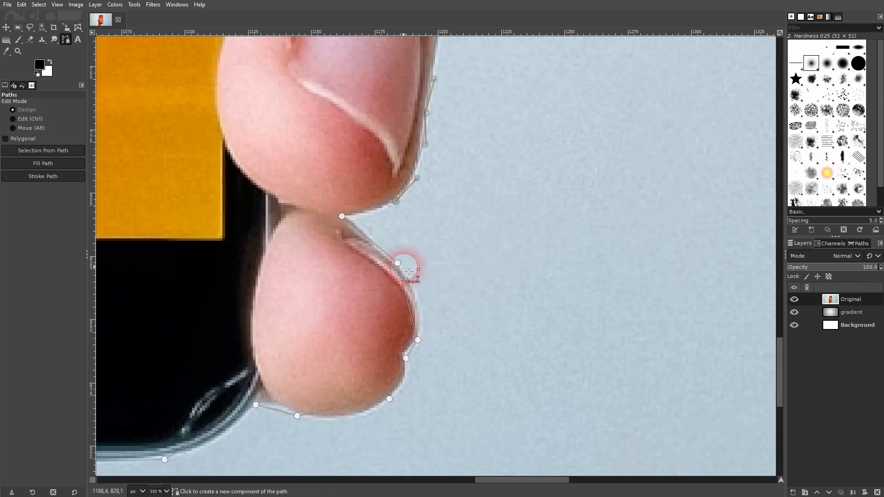
pyautogui.moveTo(401, 273); pyautogui.dragTo(412, 282)
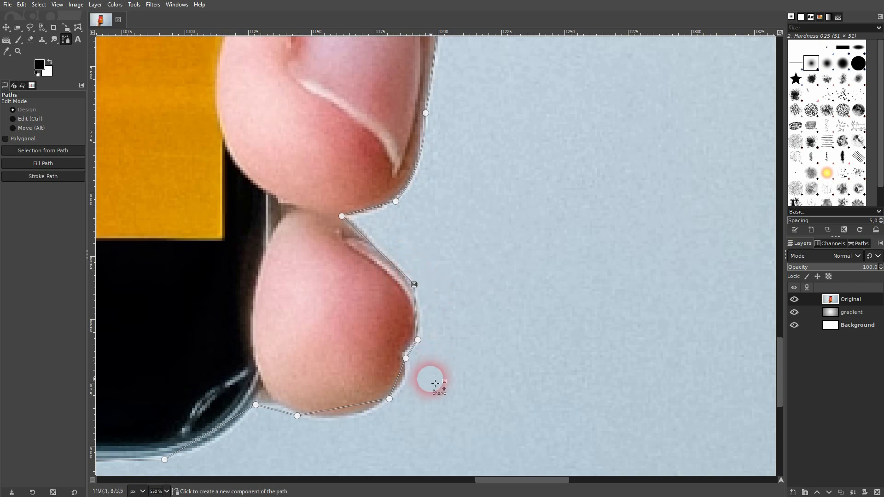
pyautogui.moveTo(407, 384); pyautogui.dragTo(417, 374)
pyautogui.moveTo(392, 407); pyautogui.dragTo(401, 393)
pyautogui.hotkey('ctrl', 'z')
# - Bend the path segment under the little fingertip and fine-tune its left anchor and both handles to the skin edge
pyautogui.moveTo(350, 410); pyautogui.dragTo(374, 415)
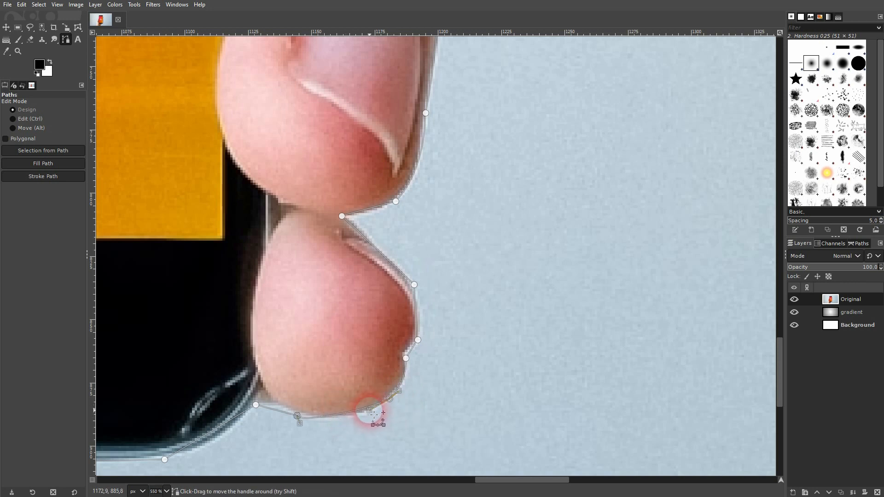
pyautogui.moveTo(300, 423); pyautogui.dragTo(331, 422)
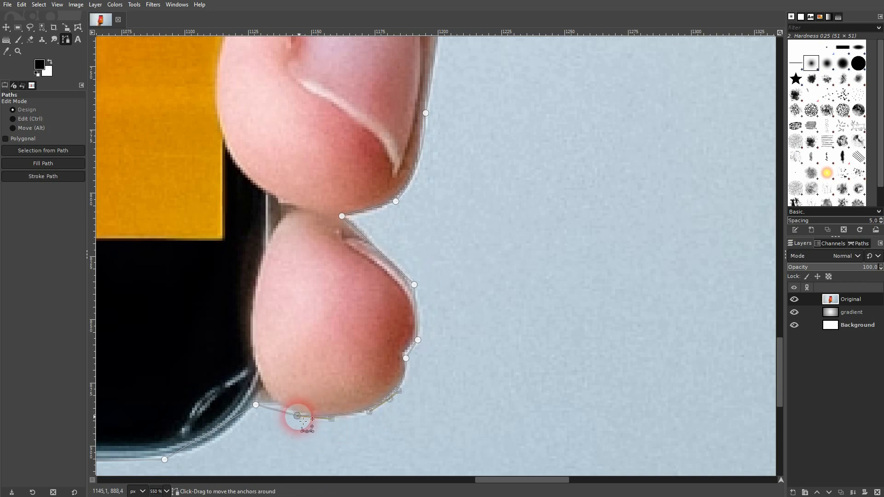
pyautogui.scroll(5, 302, 417)
pyautogui.moveTo(284, 403); pyautogui.dragTo(289, 393)
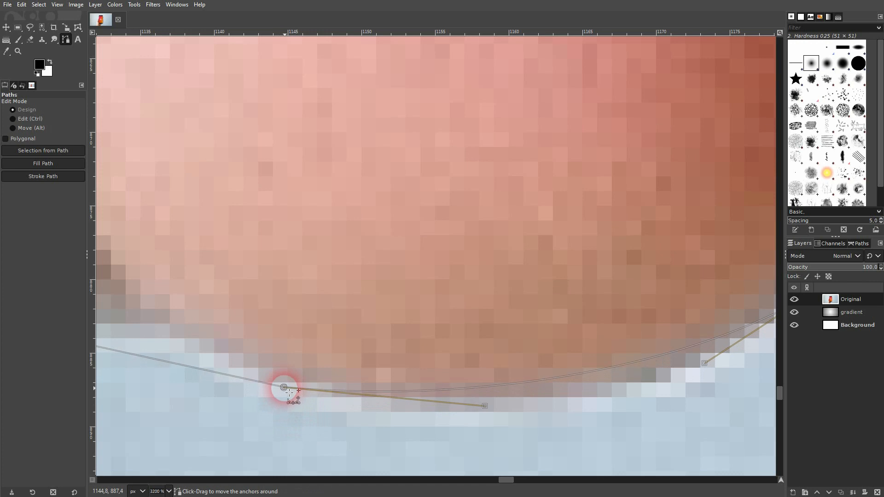
pyautogui.moveTo(488, 408); pyautogui.dragTo(515, 433)
pyautogui.moveTo(710, 367); pyautogui.dragTo(685, 386)
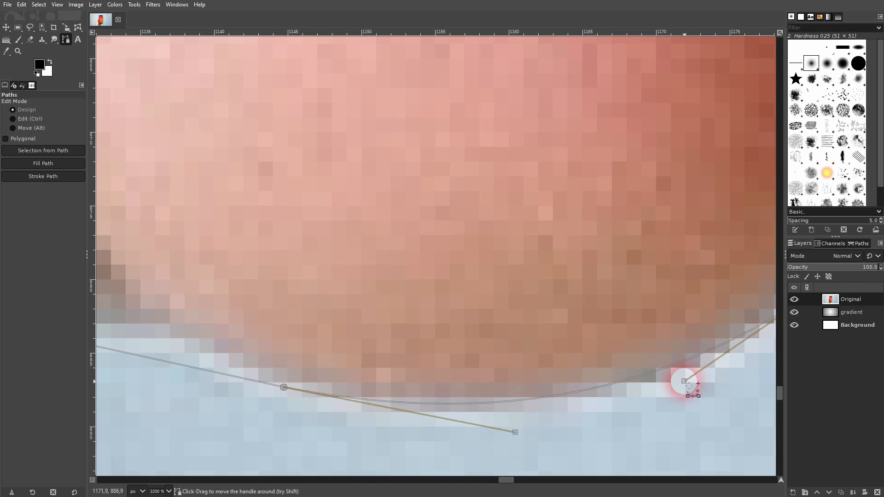
# - Curve the short segment between the little finger and the phone, and shape the segment around the phone's lower-right corner with its handles
pyautogui.scroll(-2, 524, 398)
pyautogui.scroll(-3, 332, 389)
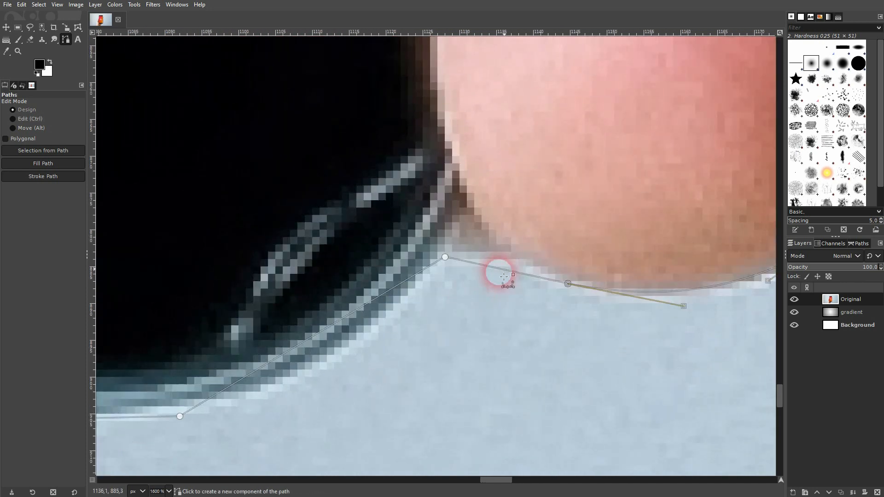
pyautogui.moveTo(505, 276); pyautogui.dragTo(519, 269)
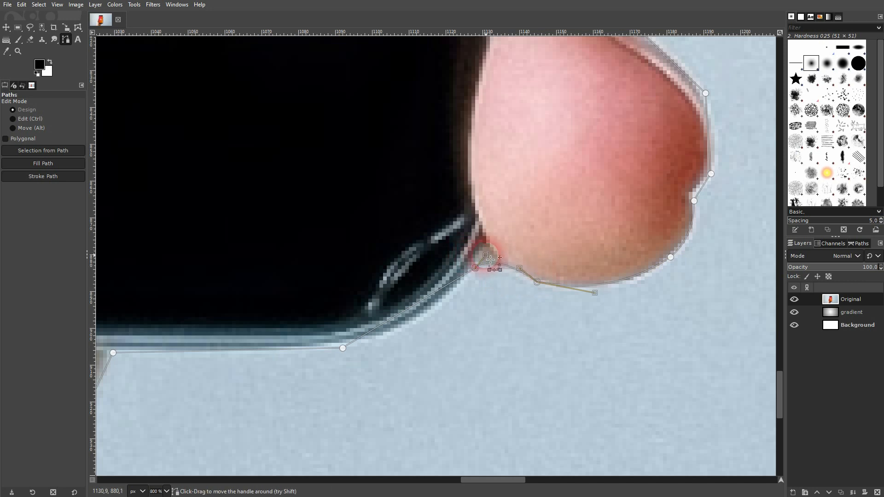
pyautogui.moveTo(420, 306); pyautogui.dragTo(426, 312)
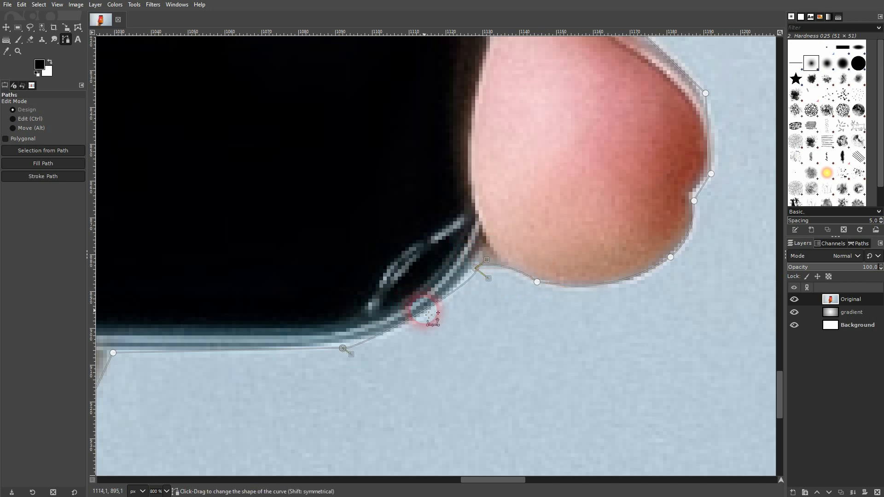
pyautogui.moveTo(488, 278); pyautogui.dragTo(450, 304)
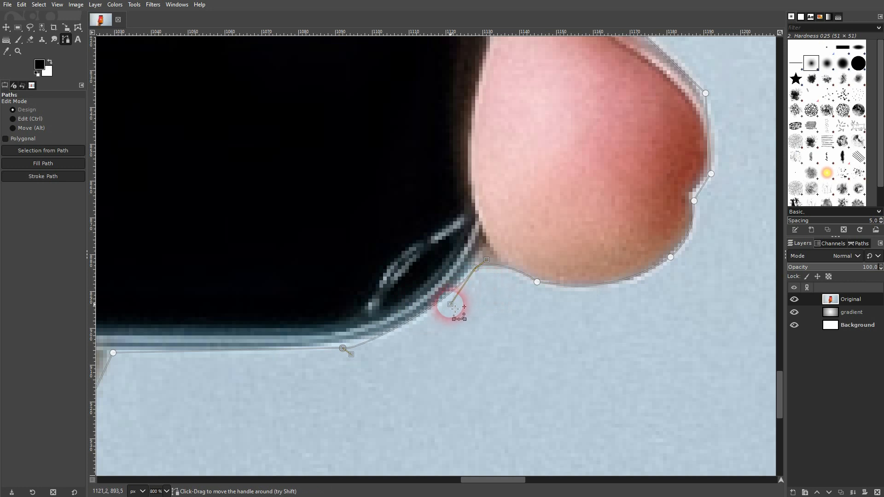
pyautogui.moveTo(355, 357); pyautogui.dragTo(399, 335)
# - Bend the path segment along the palm's lower outer edge below the phone to follow the skin
pyautogui.scroll(-2, 399, 336)
pyautogui.moveTo(294, 354); pyautogui.dragTo(562, 268)
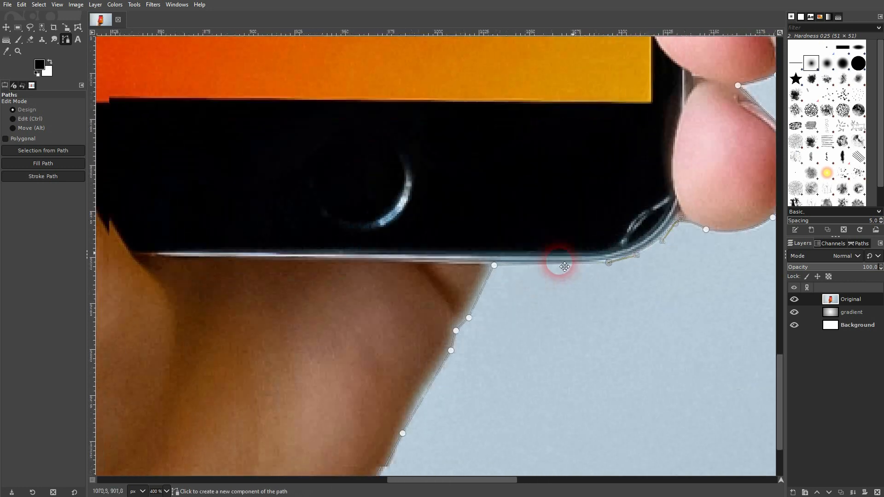
pyautogui.moveTo(502, 391); pyautogui.dragTo(515, 261)
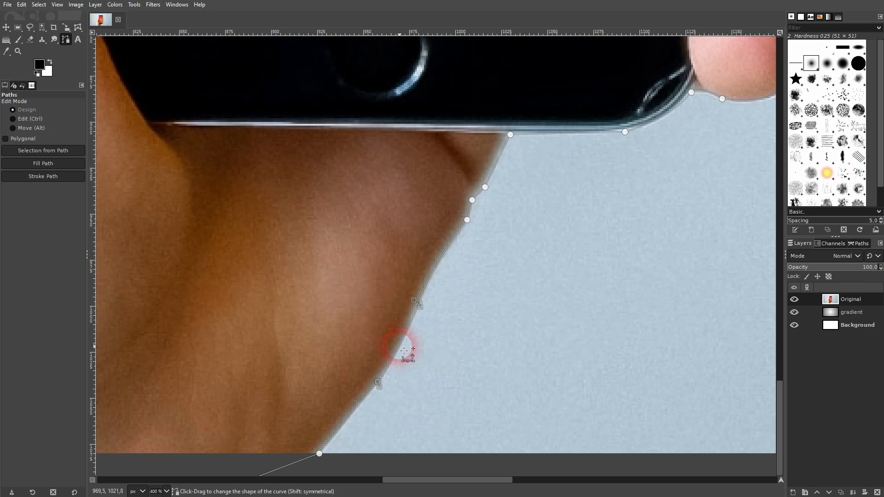
# - Nudge the anchor where the palm meets the phone's bottom edge onto the corner and select the anchor beside the crease below it
pyautogui.scroll(-2, 474, 318)
pyautogui.scroll(3, 491, 254)
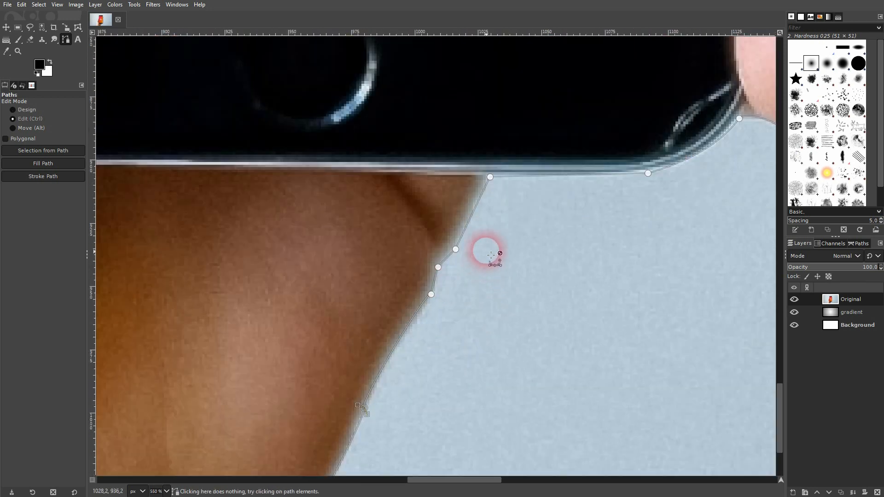
pyautogui.scroll(2, 490, 255)
pyautogui.moveTo(488, 110); pyautogui.dragTo(486, 106)
pyautogui.click(428, 252)
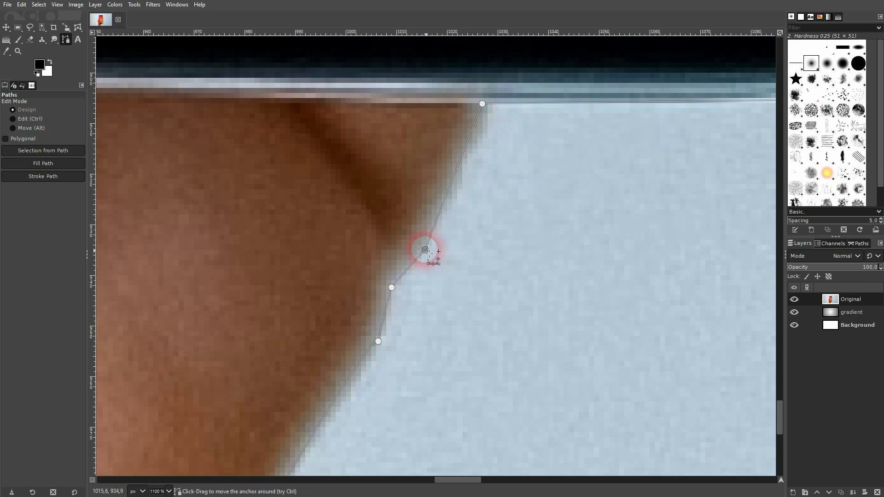
# - Create a selection from the closed path around the hand and phone
pyautogui.scroll(-7, 424, 295)
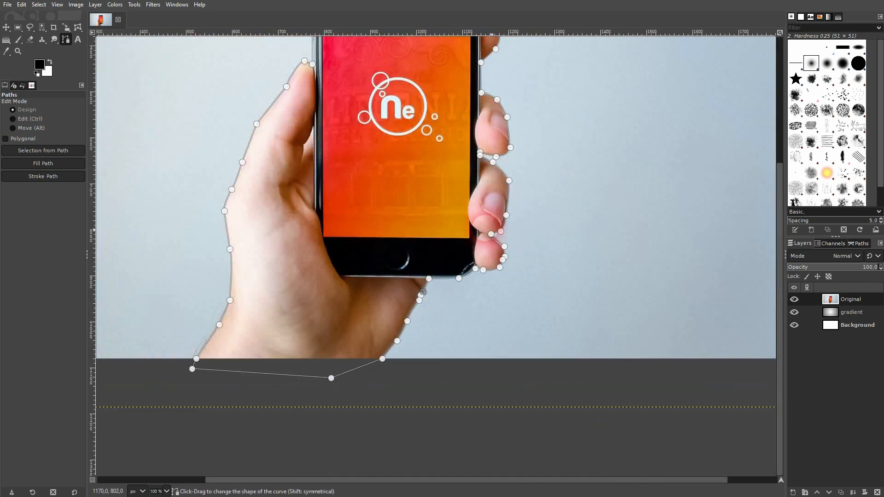
pyautogui.scroll(5, 566, 336)
pyautogui.scroll(-1, 392, 340)
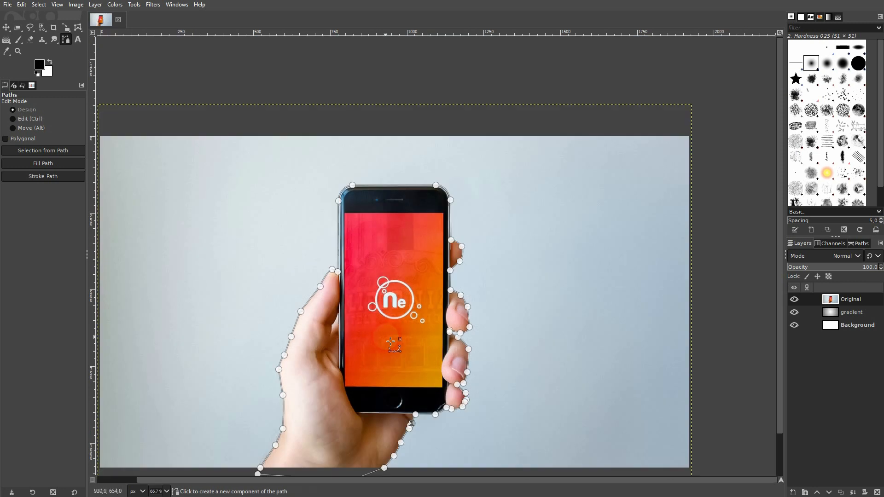
pyautogui.hscroll(-1, 388, 344)
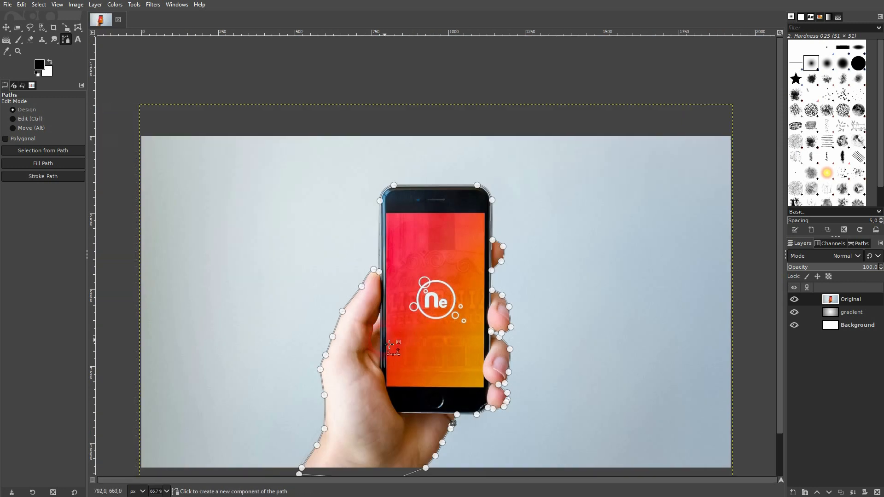
pyautogui.scroll(-1, 389, 345)
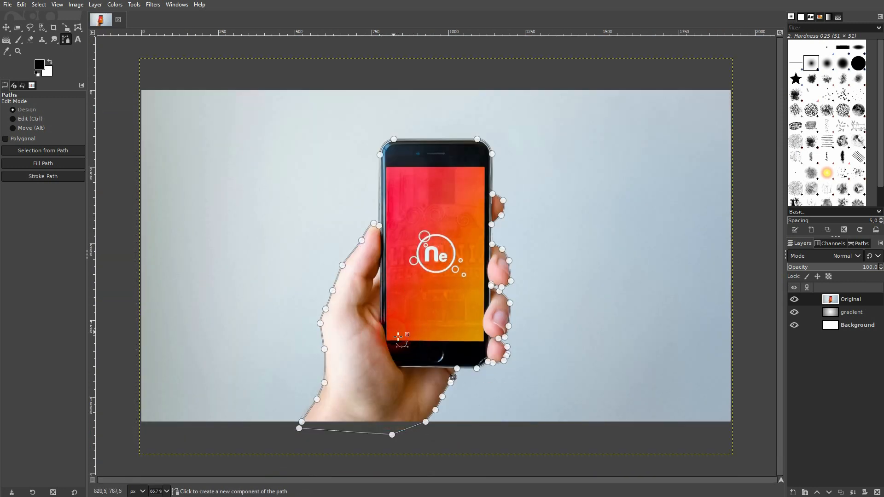
pyautogui.rightClick(344, 341)
pyautogui.click(391, 378)
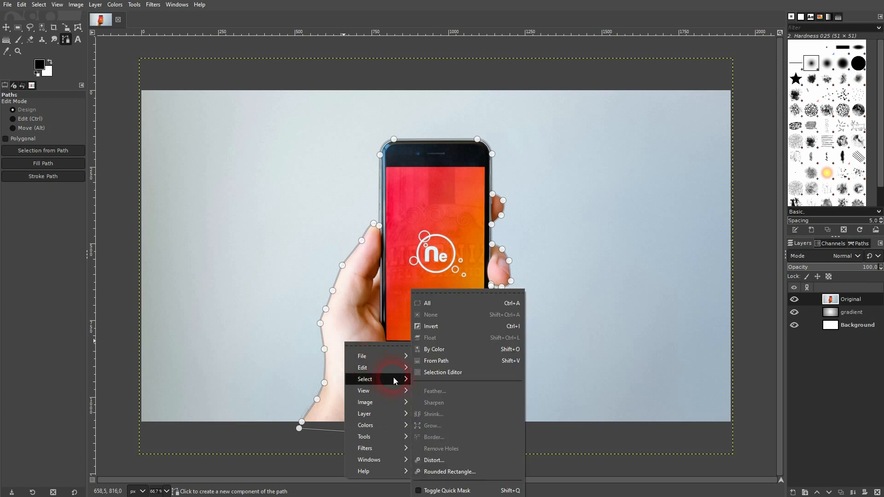
pyautogui.click(437, 361)
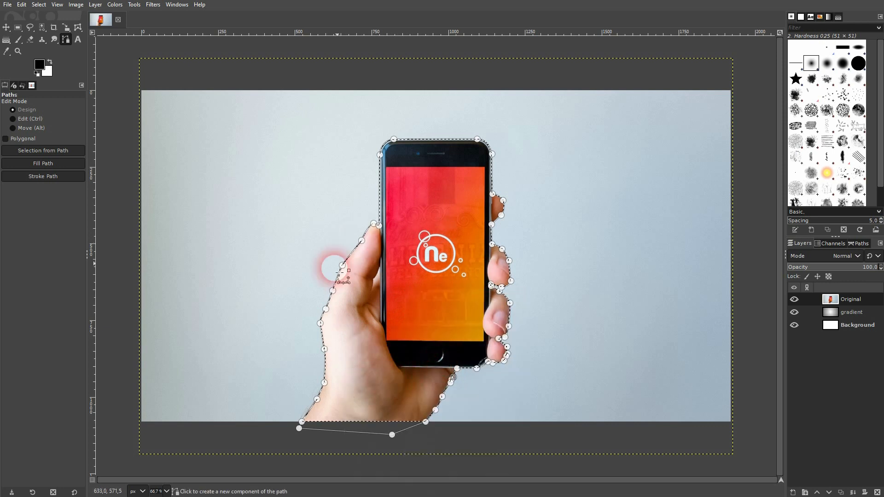
# - Add a layer mask to the Original layer, initialized to the selection
pyautogui.rightClick(858, 301)
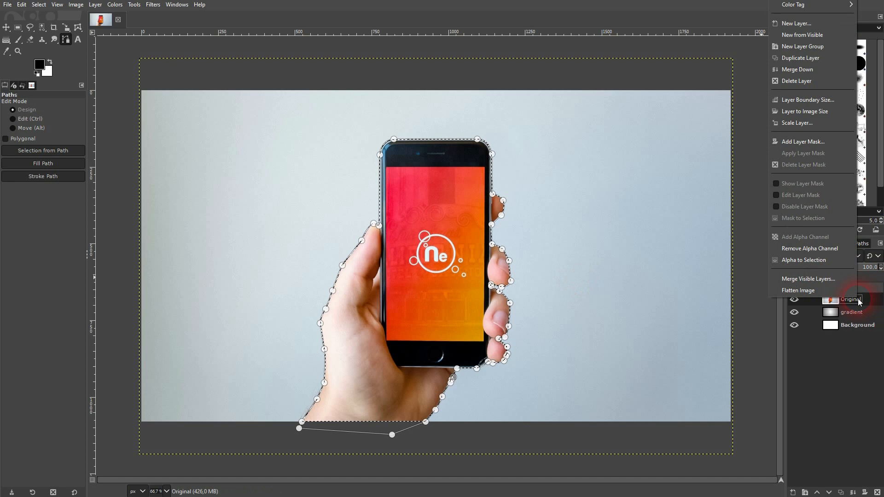
pyautogui.click(821, 141)
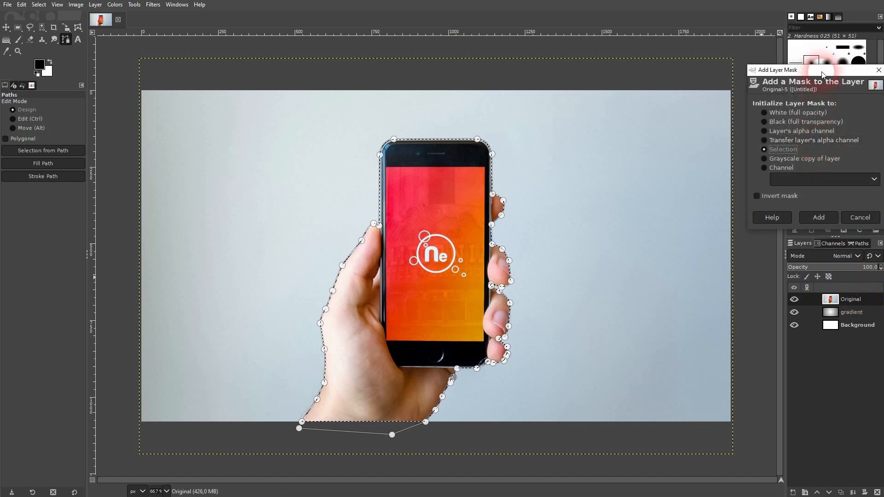
pyautogui.moveTo(827, 70); pyautogui.dragTo(636, 84)
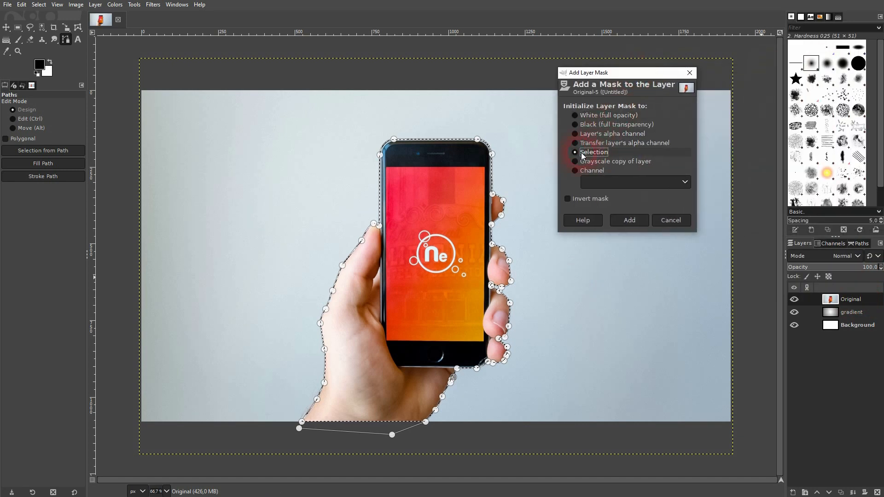
pyautogui.click(628, 220)
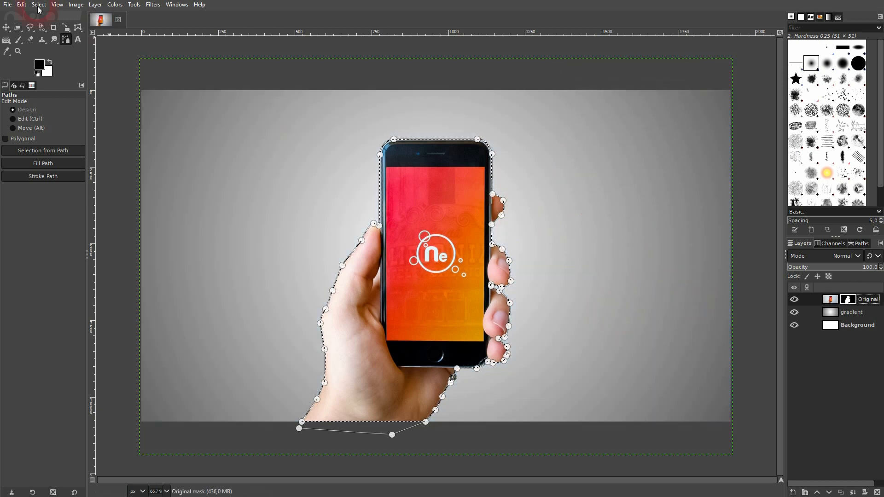
# - Switch to the Move tool and clear the selection around the hand and phone
pyautogui.click(7, 27)
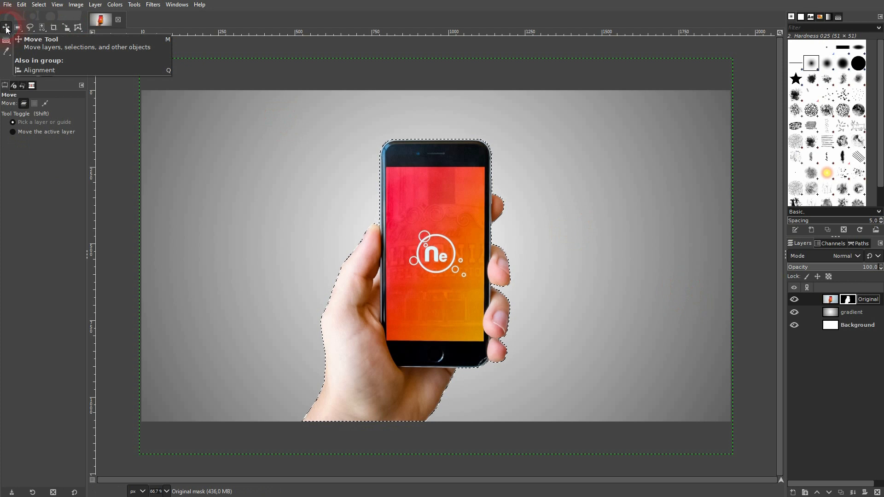
pyautogui.click(21, 5)
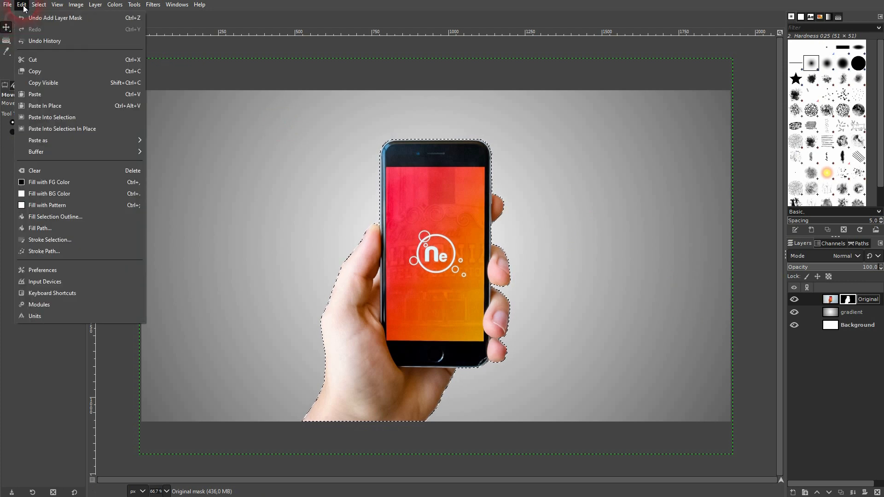
pyautogui.click(48, 33)
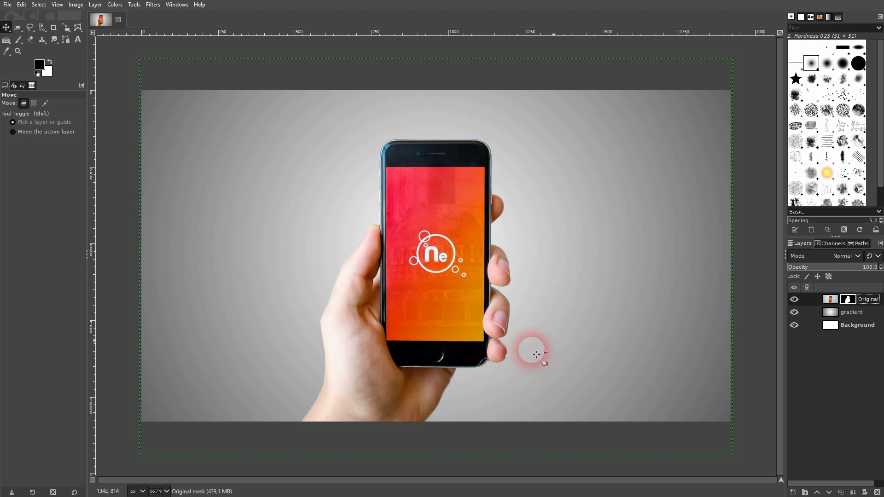
# - Toggle the gradient layer's visibility to compare the cutout's backgrounds, leaving the gradient shown and the Background layer hidden
pyautogui.click(795, 312)
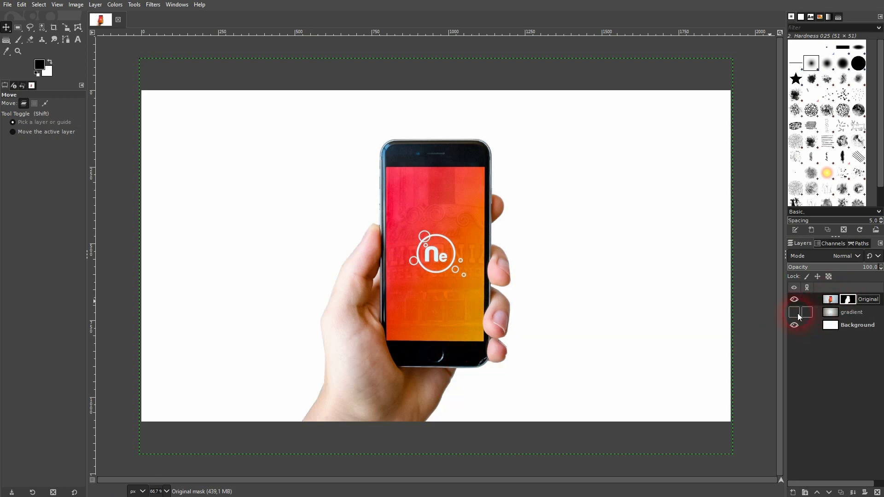
pyautogui.click(795, 312)
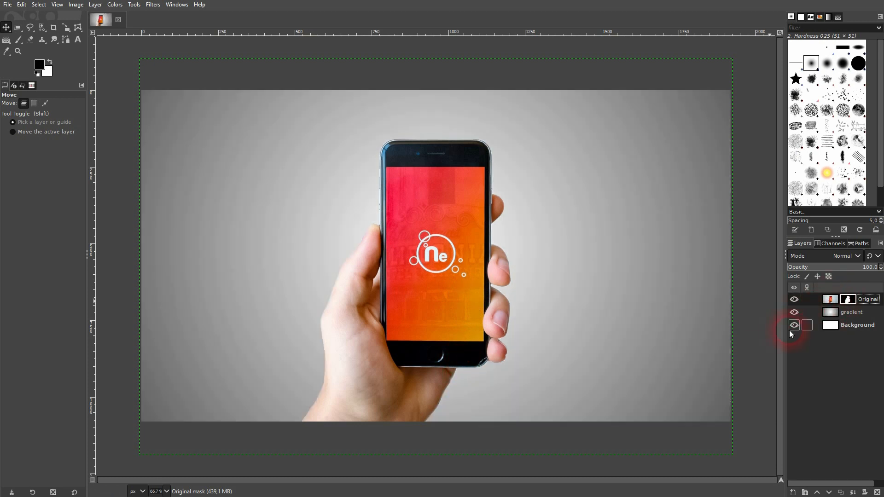
pyautogui.click(794, 313)
pyautogui.click(794, 313)
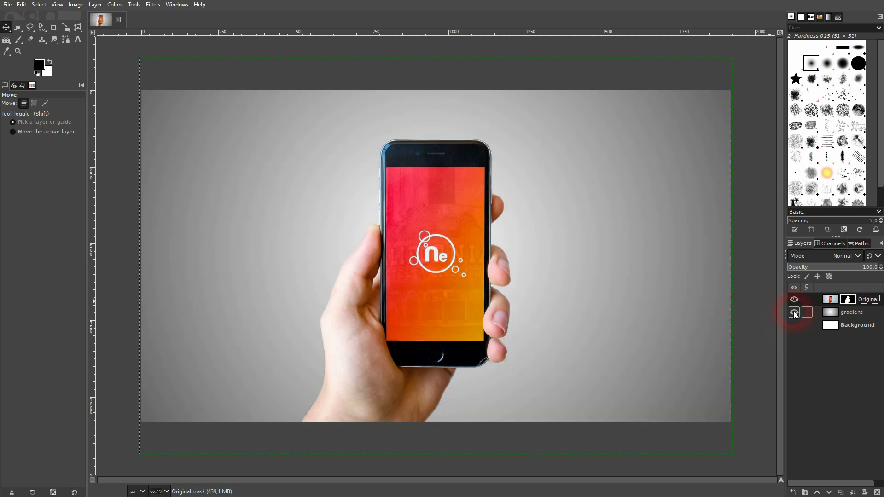
# - Move the masked Original layer about 435 px to the right over the gradient, and make the Background layer active
pyautogui.scroll(-1, 593, 288)
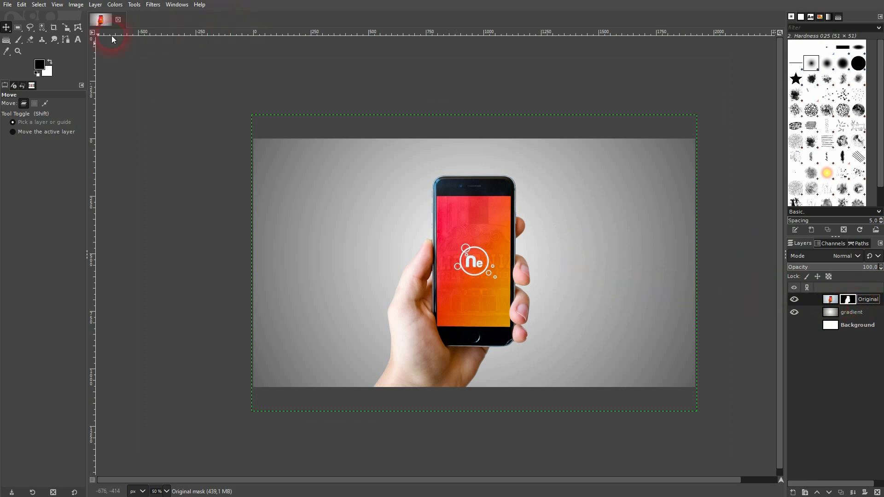
pyautogui.moveTo(475, 282); pyautogui.dragTo(628, 282)
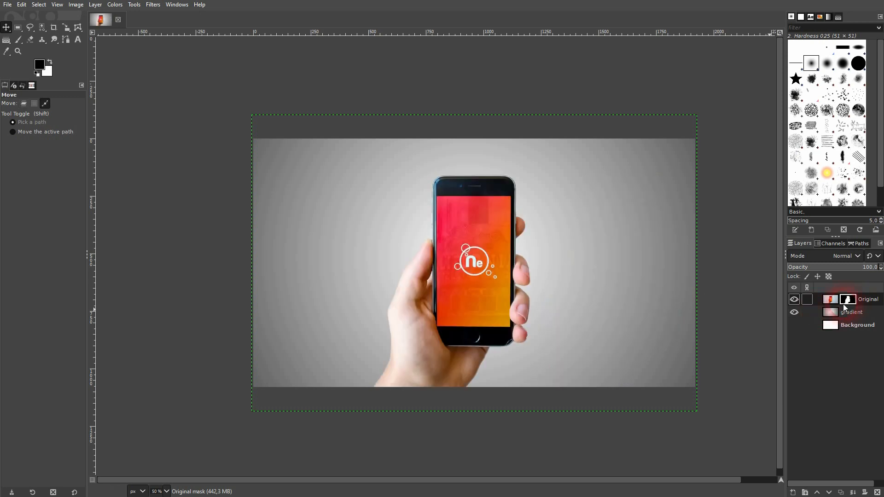
pyautogui.moveTo(436, 289); pyautogui.dragTo(538, 292)
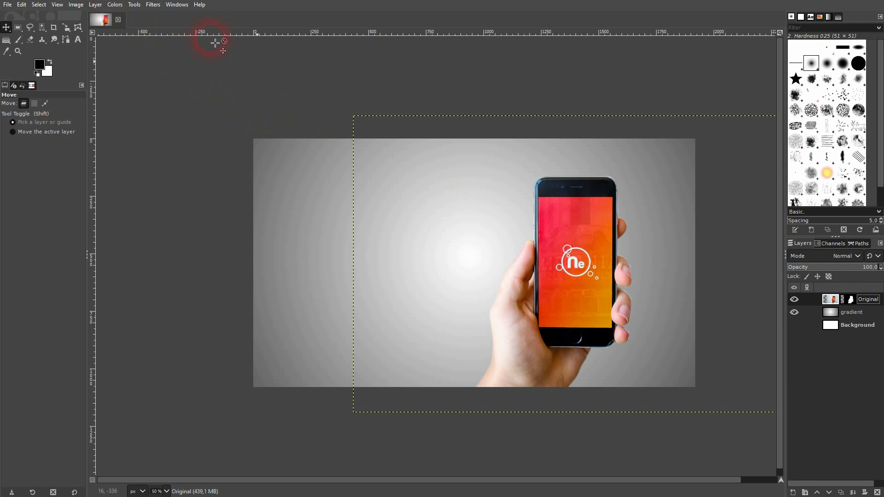
pyautogui.click(849, 327)
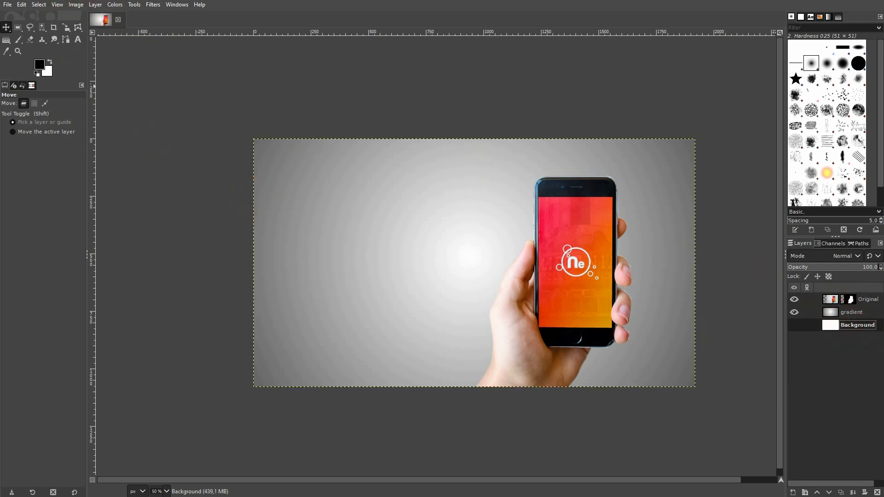